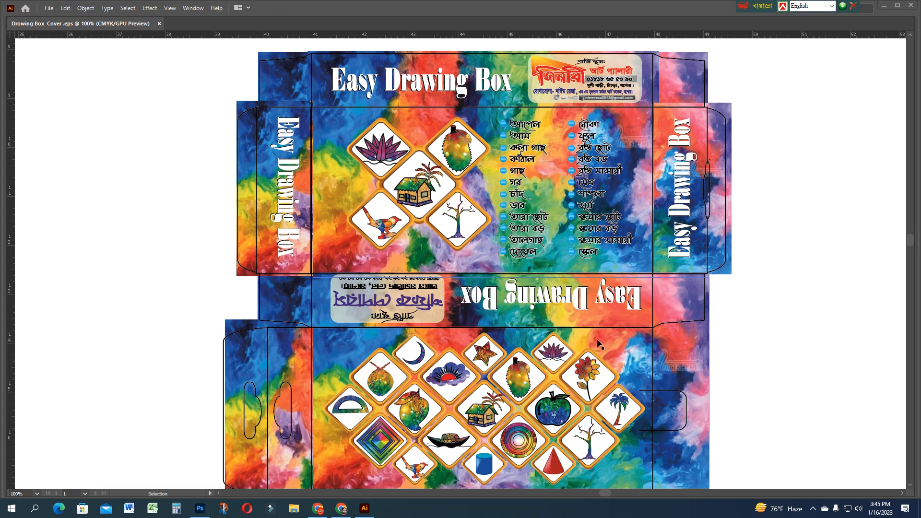
Save the box cover artwork as Drowing Box Cover in Illustrator EPS format in the Drowing Box folder
{"action": "left_click", "coordinate": [745, 300]}
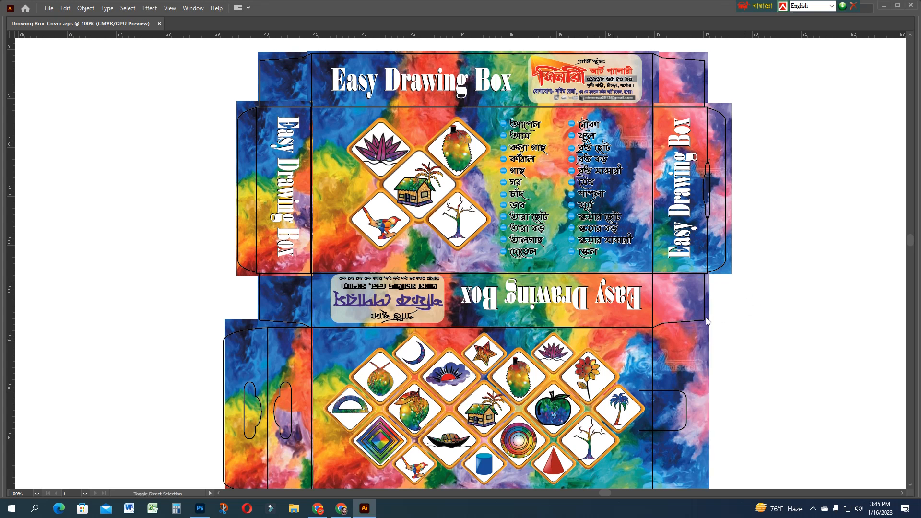
{"action": "key", "text": "ctrl+shift+s"}
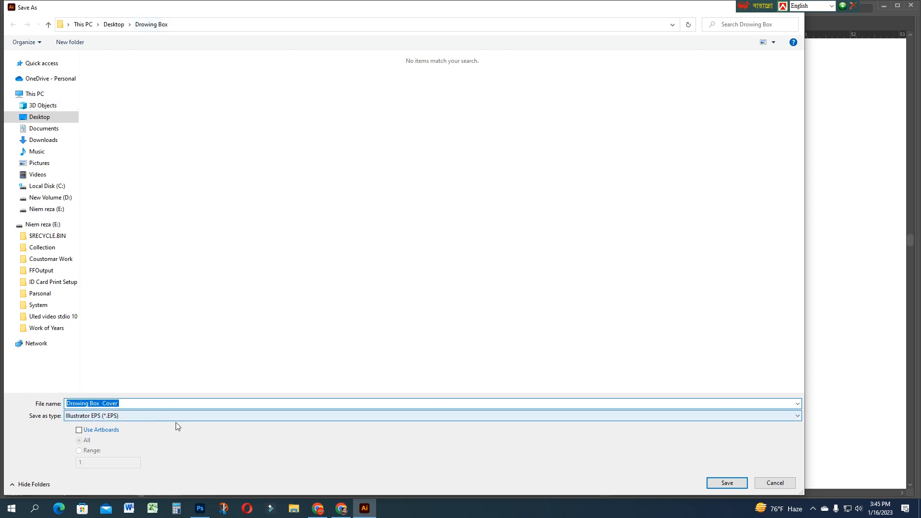
{"action": "left_click", "coordinate": [721, 485]}
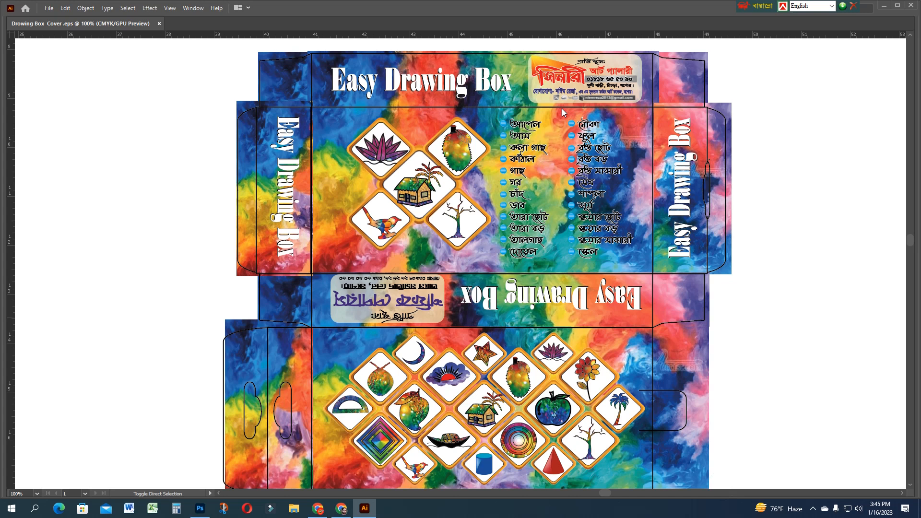
{"action": "left_click", "coordinate": [502, 388]}
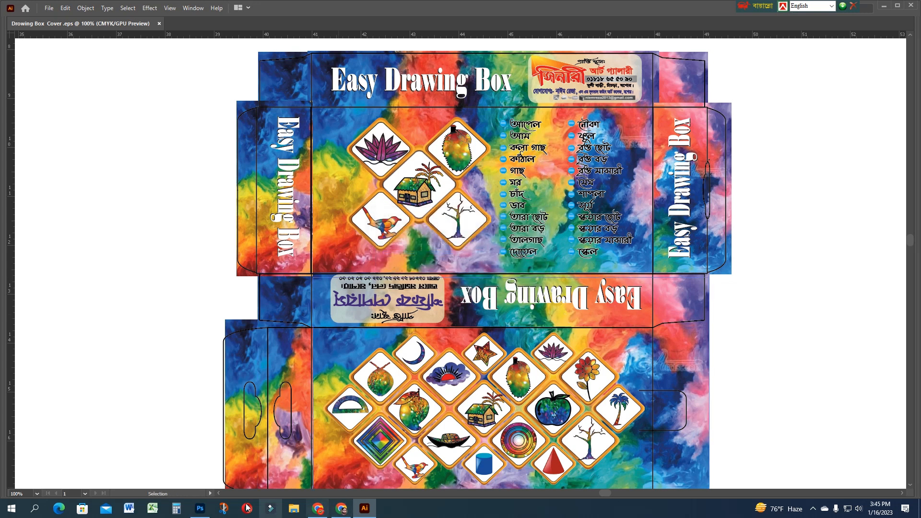
Switch to Photoshop and start a new document with its width and height measured in inches
{"action": "left_click", "coordinate": [201, 509]}
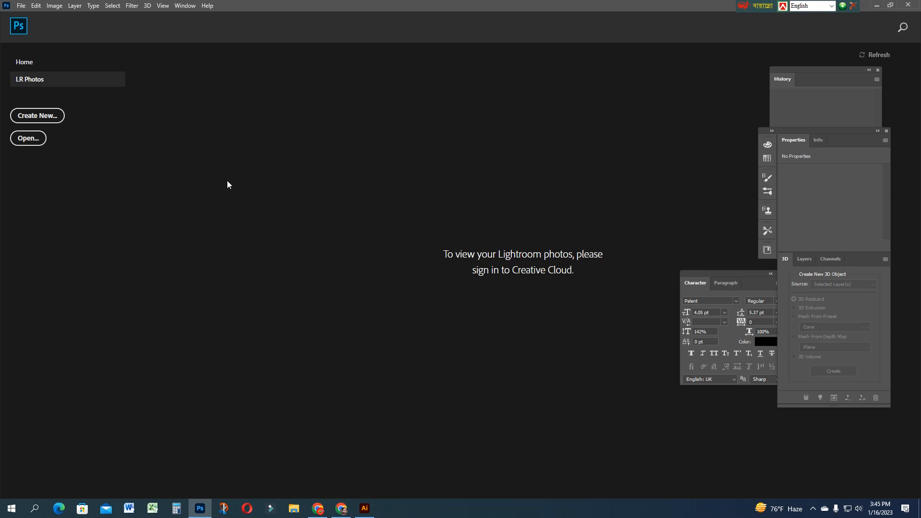
{"action": "left_click", "coordinate": [38, 117]}
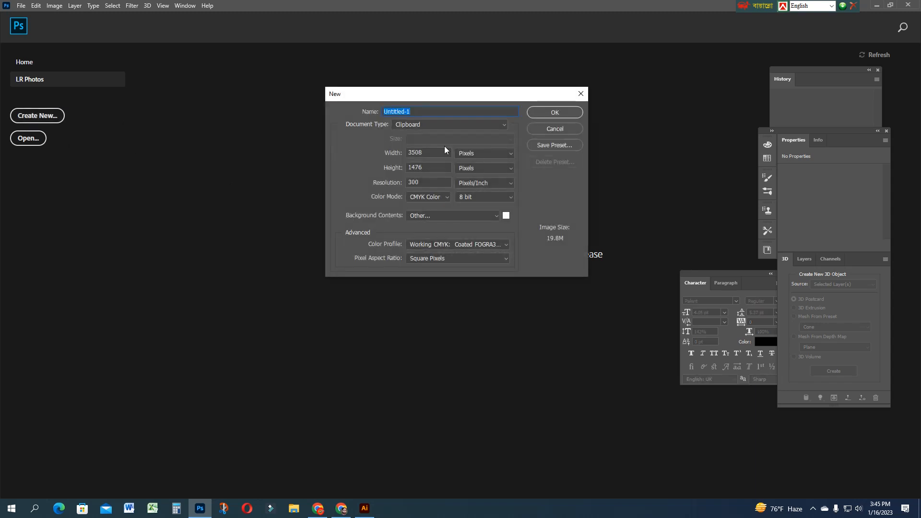
{"action": "left_click", "coordinate": [470, 153]}
{"action": "left_click", "coordinate": [476, 167]}
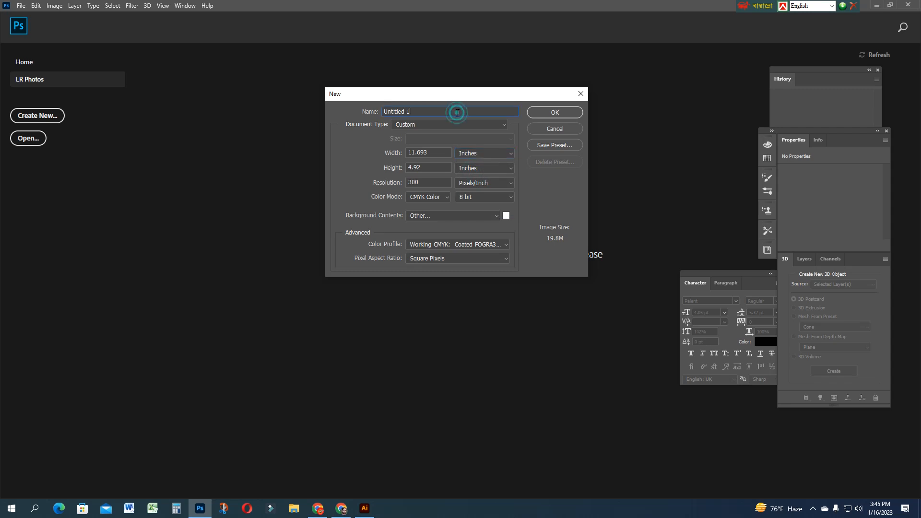
{"action": "left_click", "coordinate": [453, 124]}
{"action": "left_click", "coordinate": [422, 126]}
Set the new document's height to 9 inches and its color mode to RGB Color, and create it
{"action": "double_click", "coordinate": [427, 169]}
{"action": "type", "text": "9"}
{"action": "left_click", "coordinate": [449, 201]}
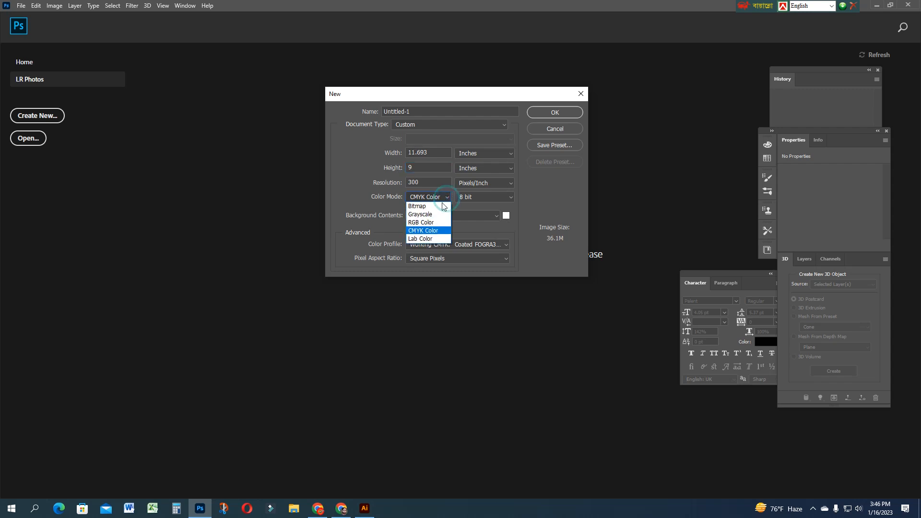
{"action": "left_click", "coordinate": [422, 223]}
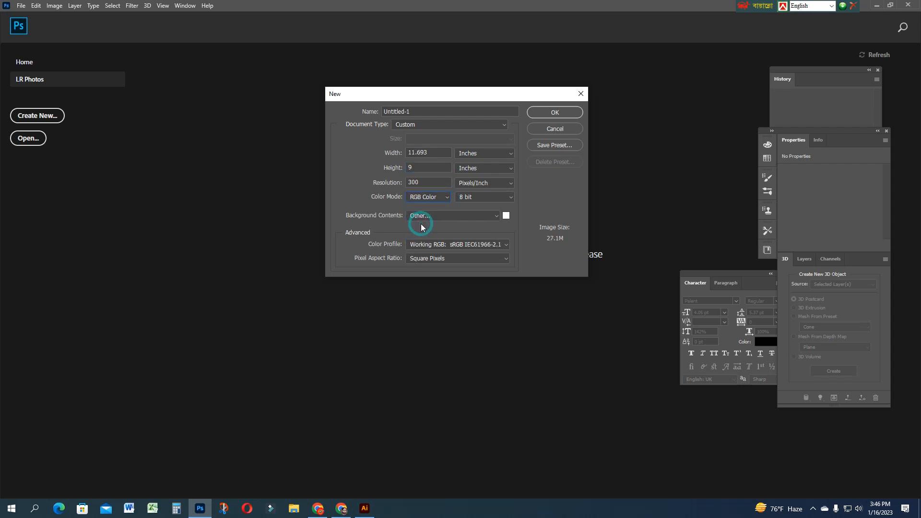
{"action": "left_click", "coordinate": [547, 114]}
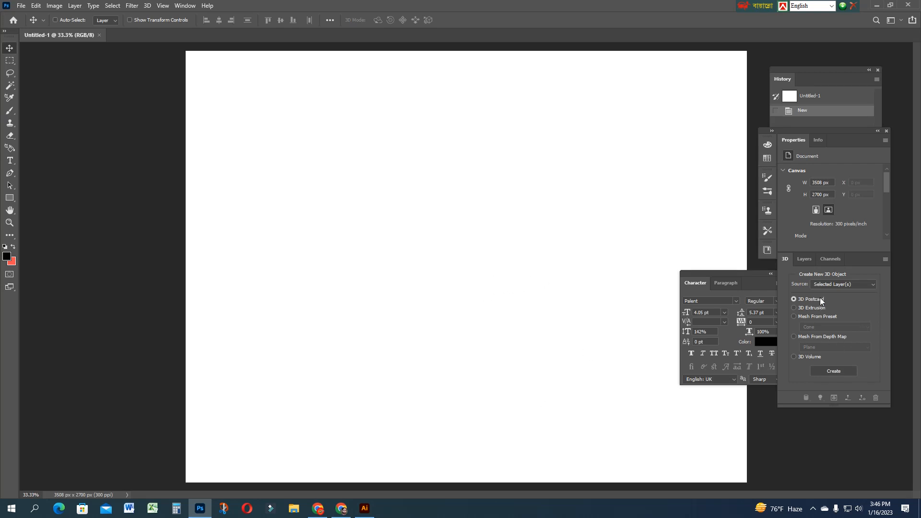
Add a new empty layer and delete the Background layer to leave a transparent canvas
{"action": "left_click", "coordinate": [806, 259]}
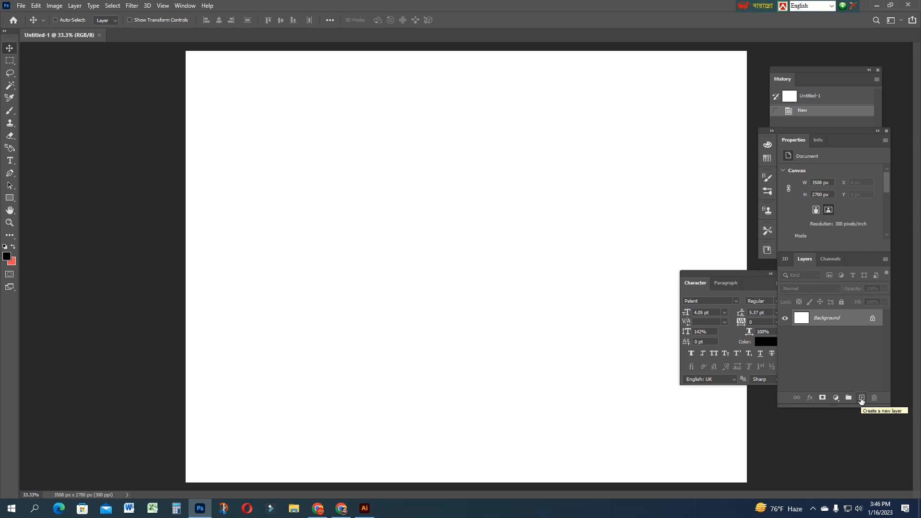
{"action": "left_click", "coordinate": [862, 398]}
{"action": "left_click", "coordinate": [830, 337]}
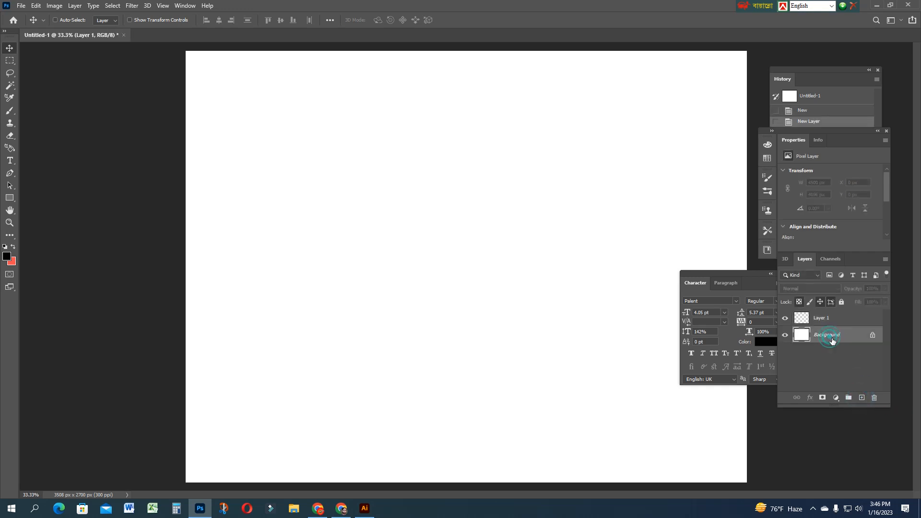
{"action": "key", "text": "Delete"}
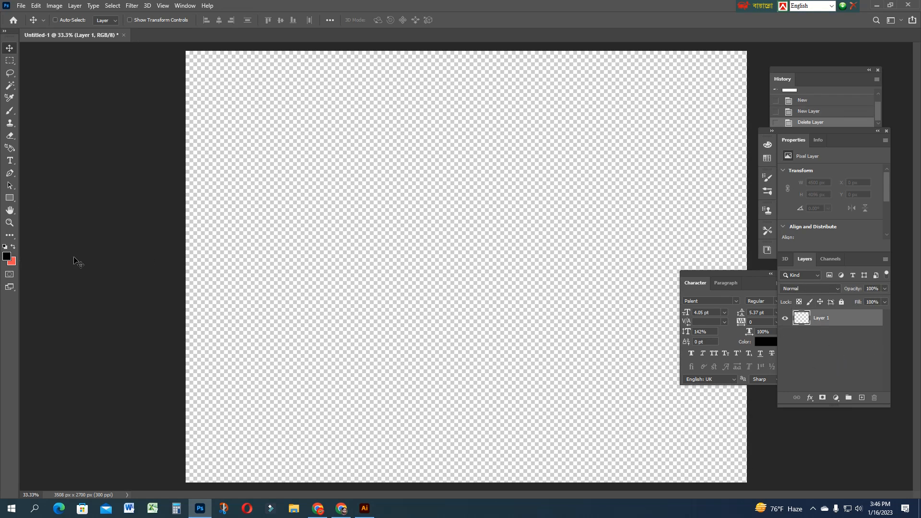
Marquee a rectangle about 2373 by 1224 px on Layer 1, fill it with the red-orange background color, and deselect
{"action": "left_click", "coordinate": [9, 62]}
{"action": "left_click_drag", "start_coordinate": [266, 141], "coordinate": [645, 336]}
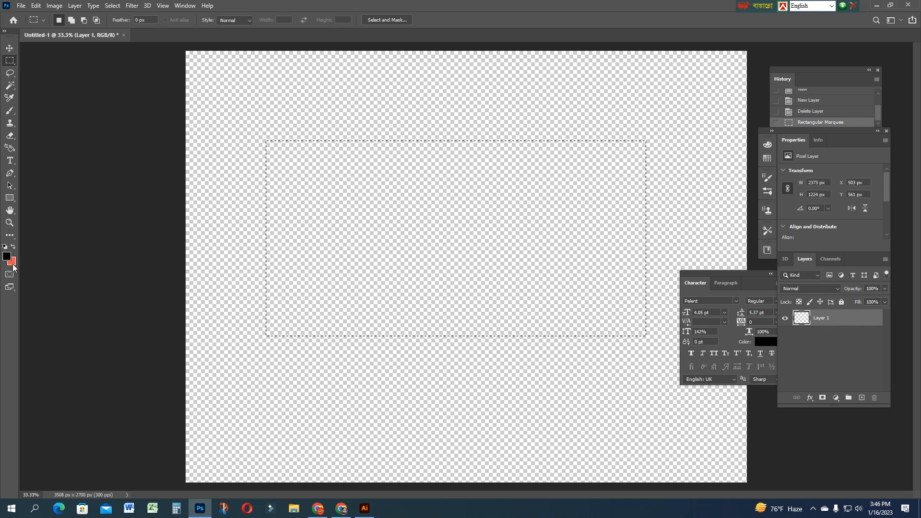
{"action": "key", "text": "ctrl+BackSpace"}
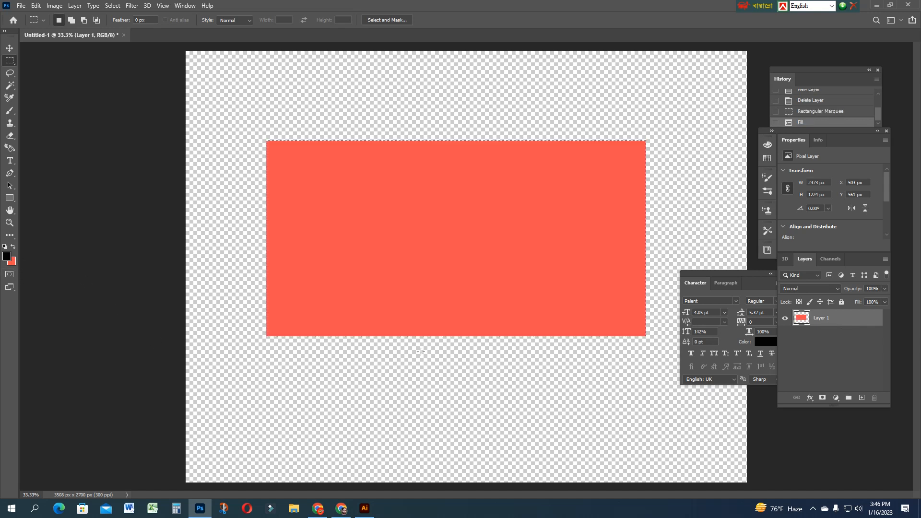
{"action": "left_click", "coordinate": [423, 352]}
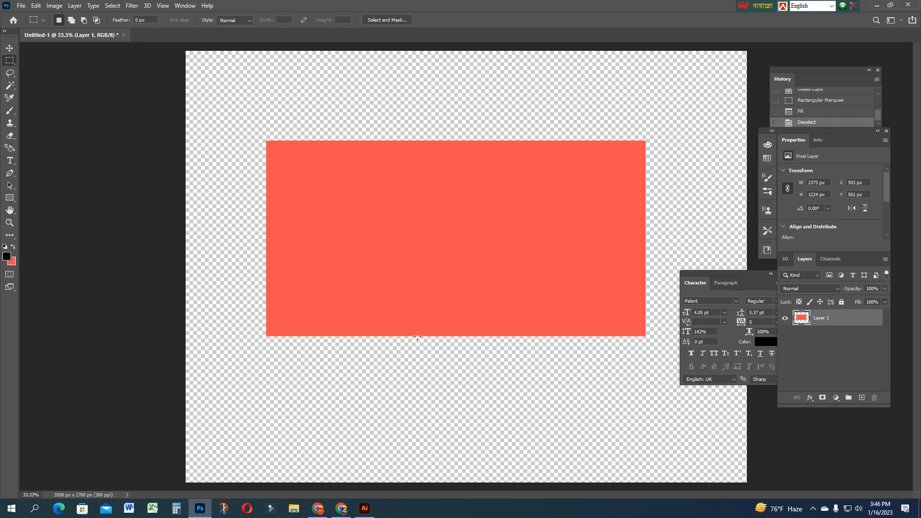
Move the red-orange rectangle slightly down on the canvas and create a 3D extrusion from its layer
{"action": "key", "text": "v"}
{"action": "mouse_move", "coordinate": [429, 236]}
{"action": "left_mouse_down"}
{"action": "mouse_move", "coordinate": [513, 247]}
{"action": "mouse_move", "coordinate": [430, 252]}
{"action": "left_mouse_up"}
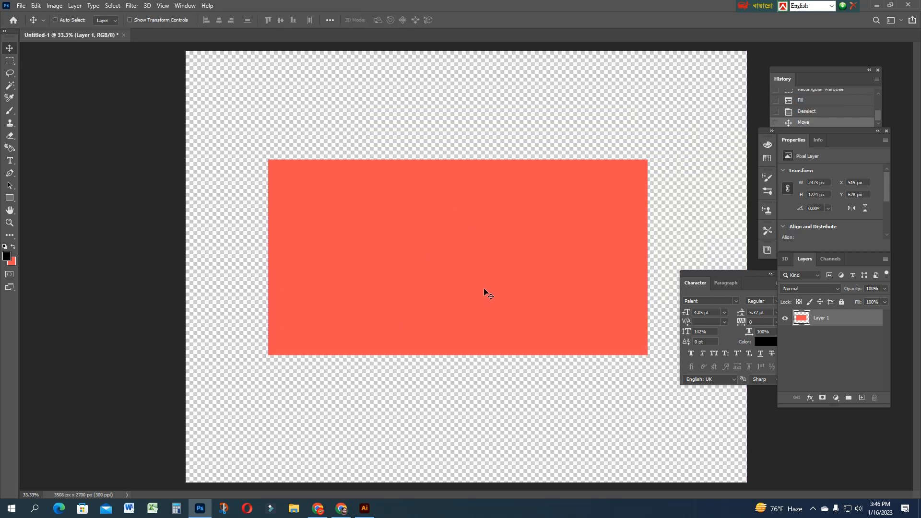
{"action": "left_click", "coordinate": [147, 6]}
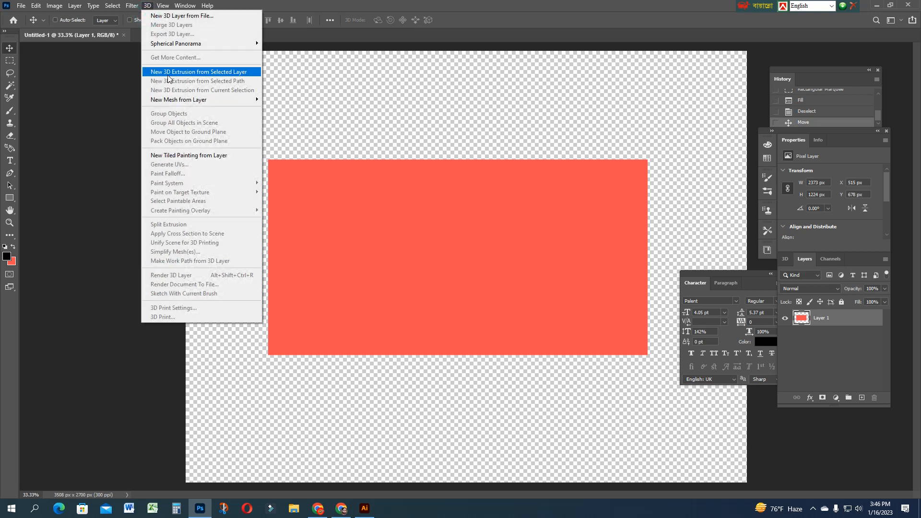
{"action": "left_click", "coordinate": [235, 78]}
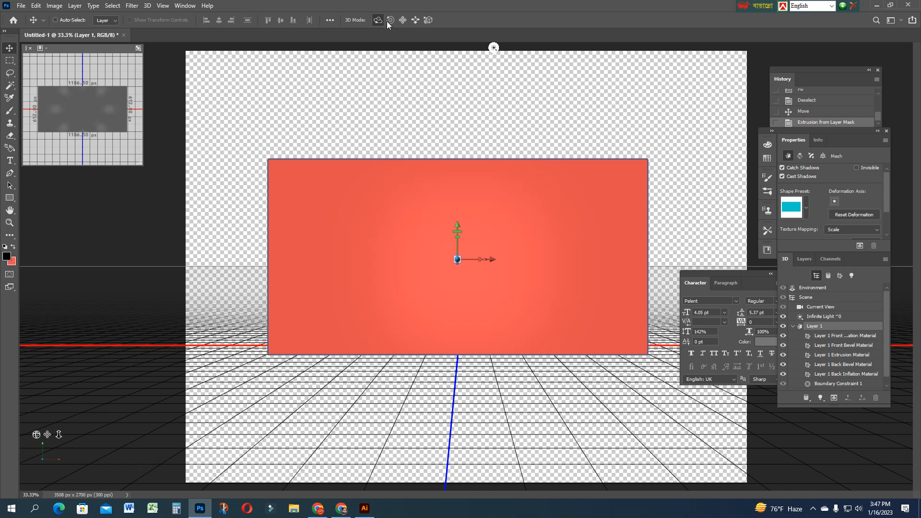
Enlarge the extruded mesh slightly and rotate it so the red face points up with the front and side walls showing
{"action": "left_click", "coordinate": [428, 20]}
{"action": "left_click_drag", "start_coordinate": [456, 108], "coordinate": [462, 108]}
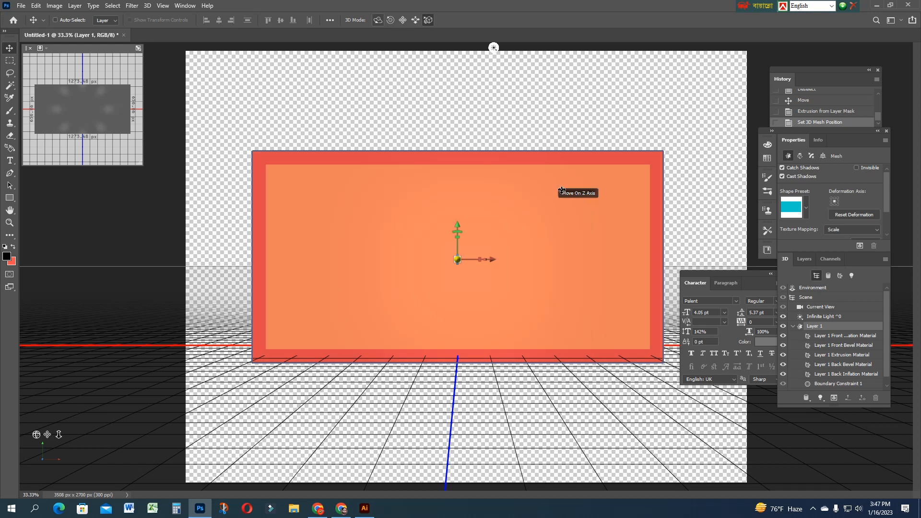
{"action": "left_click", "coordinate": [377, 21]}
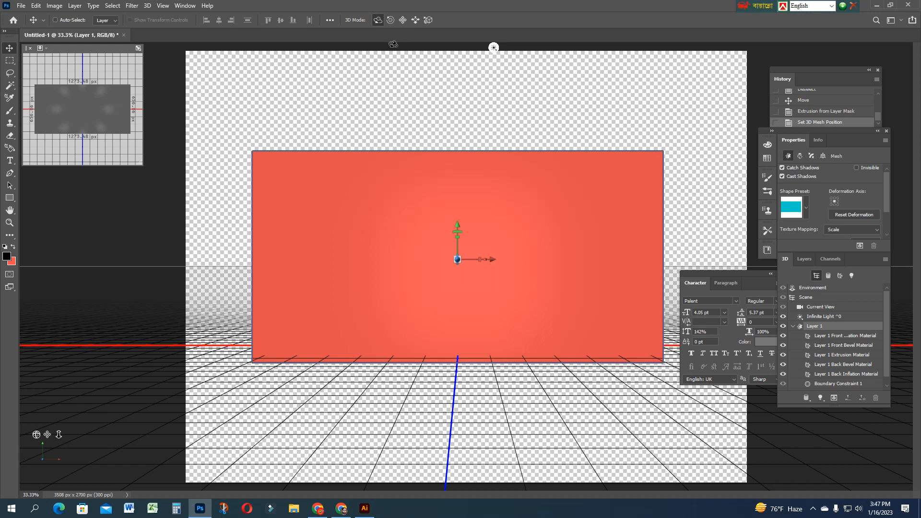
{"action": "left_click_drag", "start_coordinate": [353, 393], "coordinate": [283, 212]}
{"action": "left_click_drag", "start_coordinate": [653, 191], "coordinate": [636, 232]}
{"action": "left_click_drag", "start_coordinate": [274, 230], "coordinate": [363, 185]}
{"action": "left_click_drag", "start_coordinate": [437, 225], "coordinate": [484, 183]}
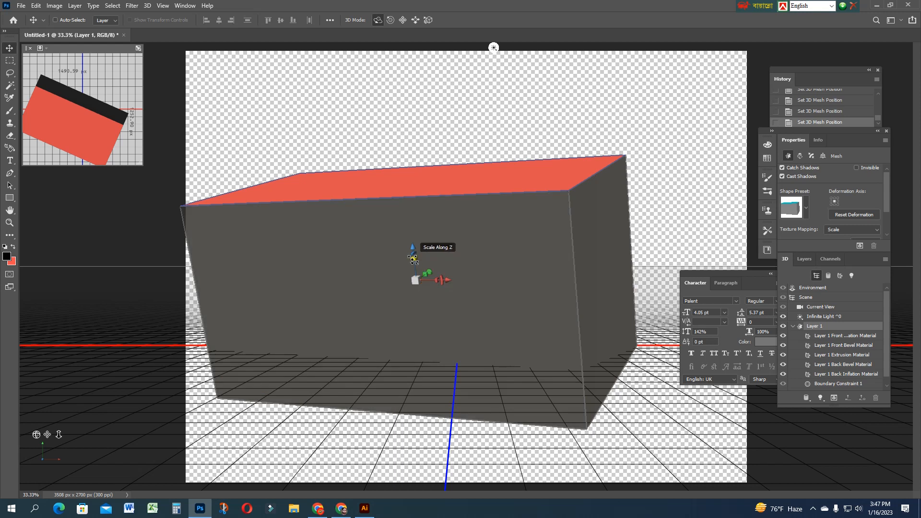
Scale the mesh down along its Z axis to turn the deep block into a shallow box
{"action": "left_click", "coordinate": [415, 265]}
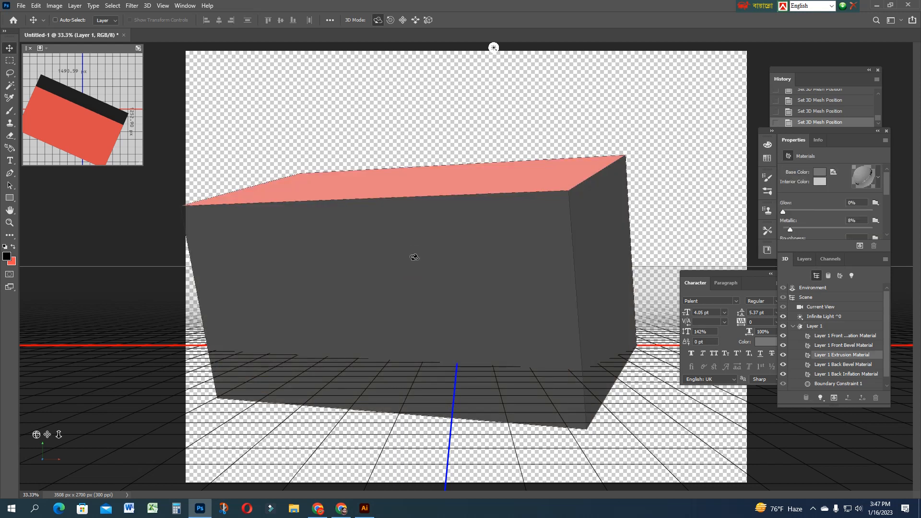
{"action": "left_click", "coordinate": [416, 261]}
{"action": "left_click_drag", "start_coordinate": [415, 259], "coordinate": [421, 336]}
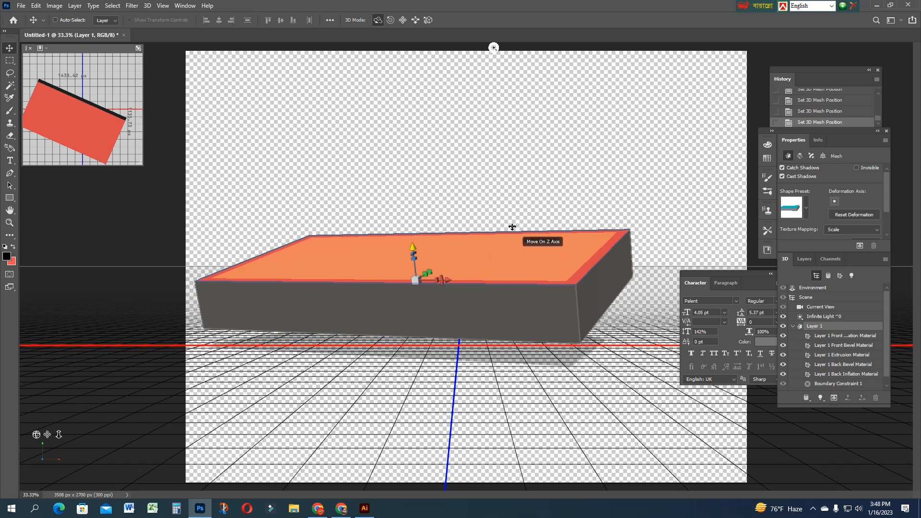
Drag and slide the shallow box in the 3D scene to place it near the canvas center, slightly farther back
{"action": "left_click", "coordinate": [402, 20]}
{"action": "mouse_move", "coordinate": [512, 253]}
{"action": "left_mouse_down"}
{"action": "mouse_move", "coordinate": [515, 262]}
{"action": "mouse_move", "coordinate": [513, 222]}
{"action": "mouse_move", "coordinate": [523, 261]}
{"action": "mouse_move", "coordinate": [509, 137]}
{"action": "mouse_move", "coordinate": [526, 260]}
{"action": "left_mouse_up"}
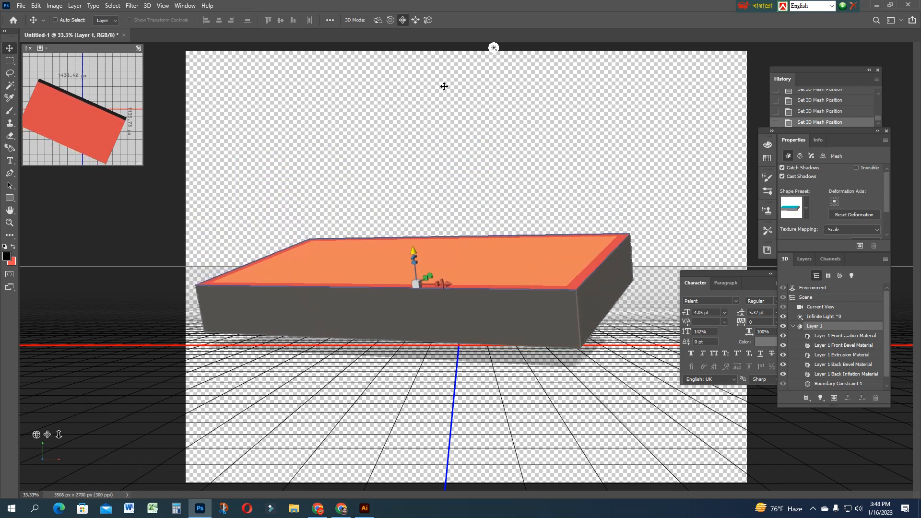
{"action": "left_click", "coordinate": [415, 20]}
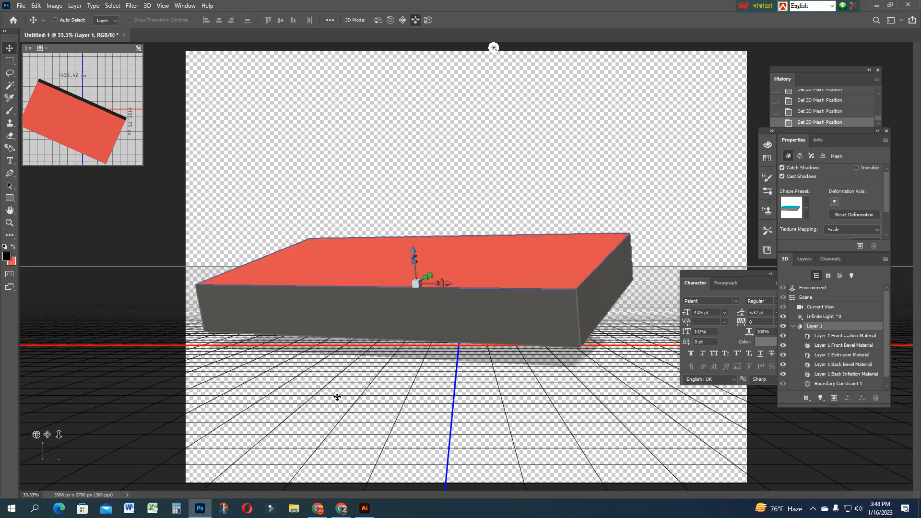
{"action": "left_click_drag", "start_coordinate": [417, 312], "coordinate": [483, 308]}
{"action": "left_click_drag", "start_coordinate": [494, 300], "coordinate": [546, 386]}
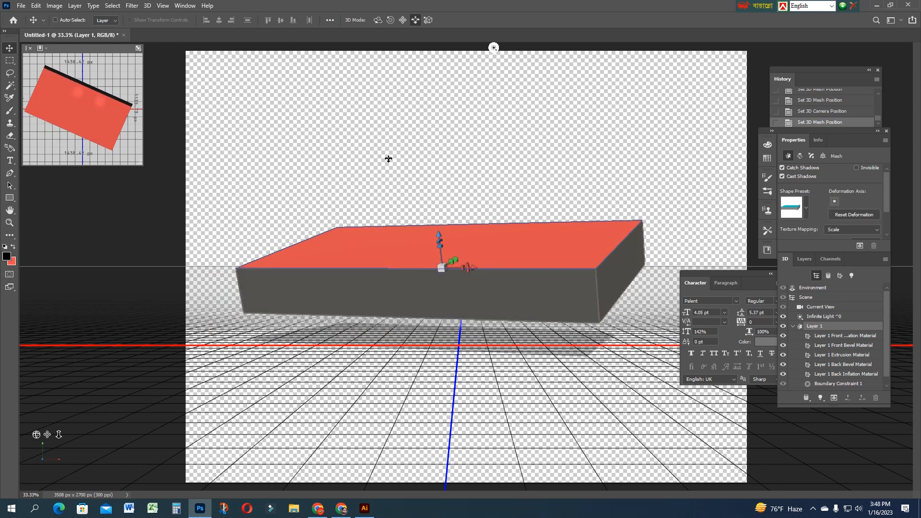
Save the 3D box on the computer as a PNG named Box in the Drowing Box folder, and close the document without saving changes
{"action": "key", "text": "ctrl"}
{"action": "key", "text": "ctrl+s"}
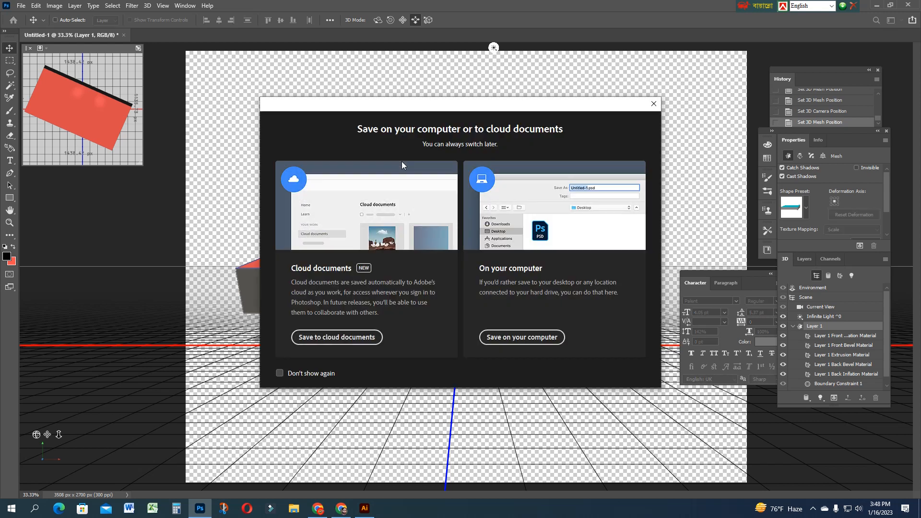
{"action": "left_click", "coordinate": [525, 338]}
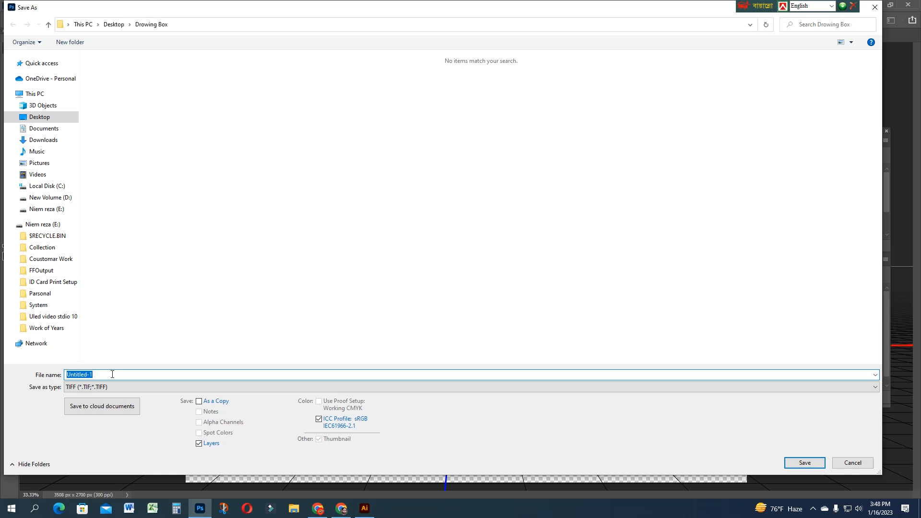
{"action": "type", "text": "Box"}
{"action": "left_click", "coordinate": [79, 387]}
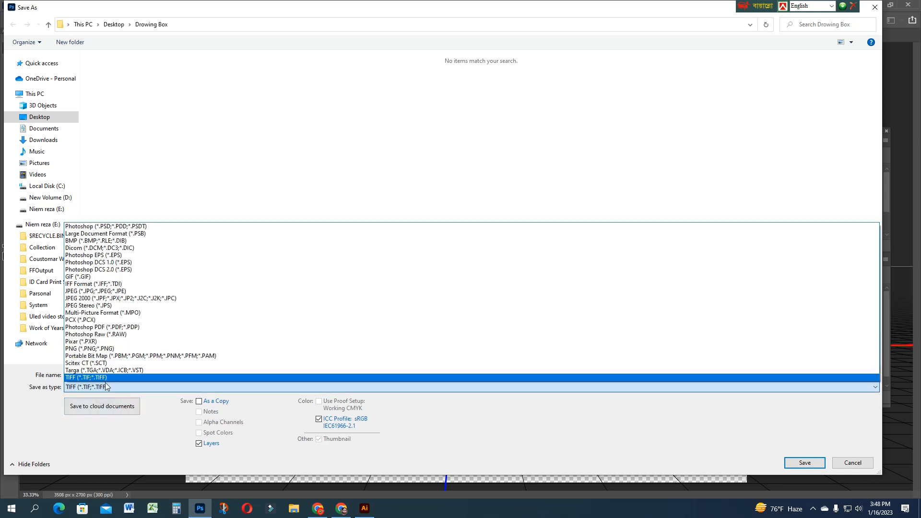
{"action": "scroll", "coordinate": [108, 358], "scroll_direction": "up", "scroll_amount": 10}
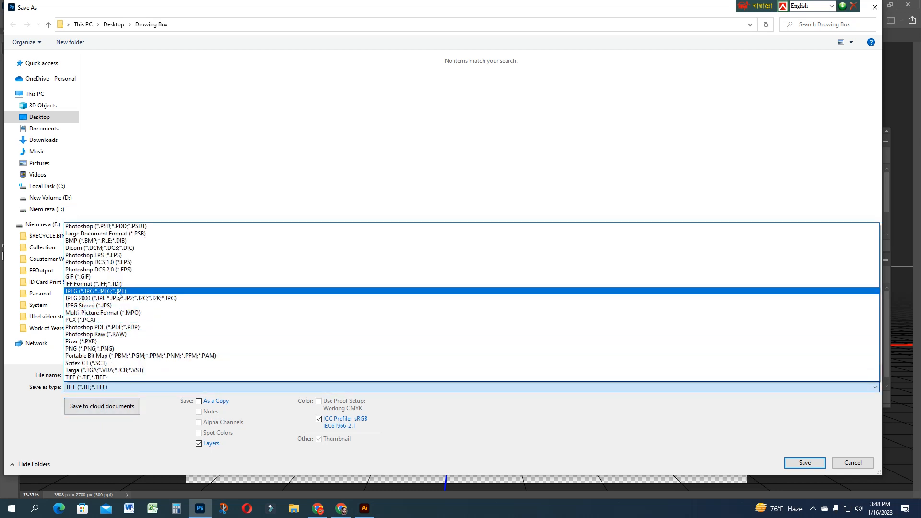
{"action": "scroll", "coordinate": [108, 357], "scroll_direction": "down", "scroll_amount": 8}
{"action": "left_click", "coordinate": [107, 348]}
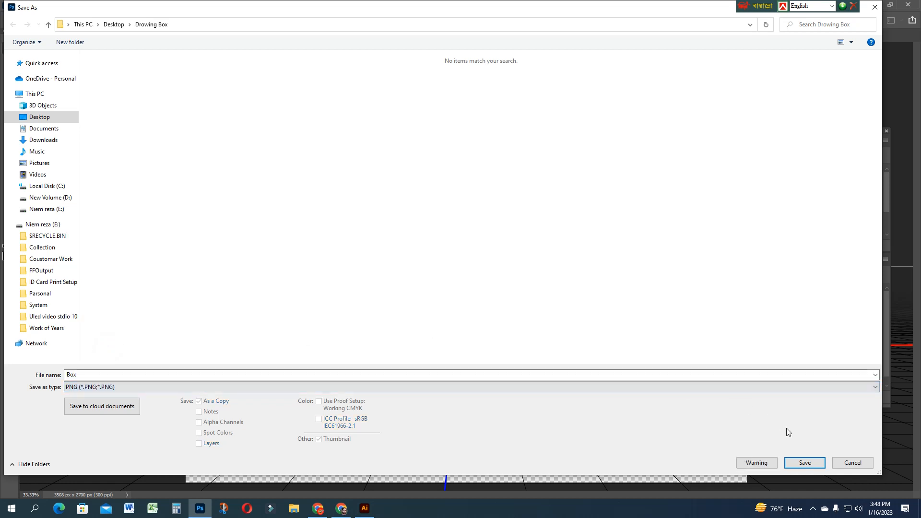
{"action": "left_click", "coordinate": [807, 463]}
{"action": "left_click", "coordinate": [512, 153]}
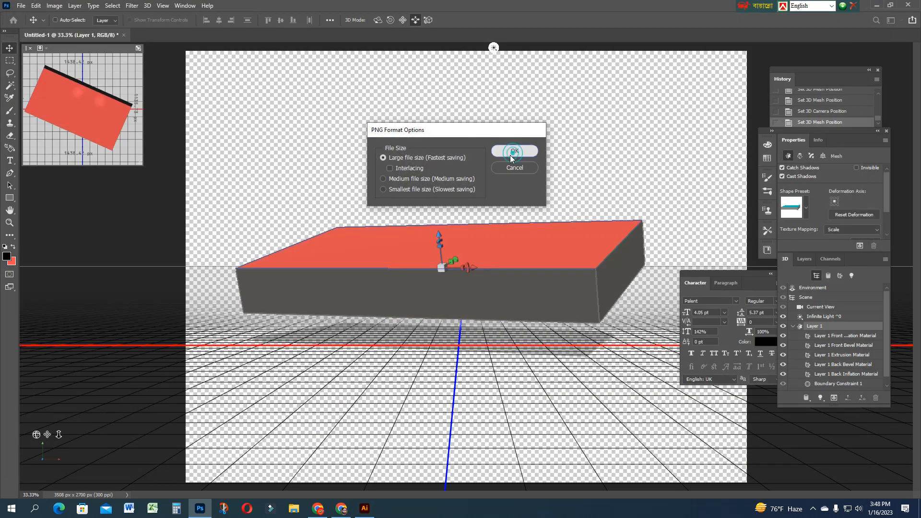
{"action": "left_click", "coordinate": [124, 36]}
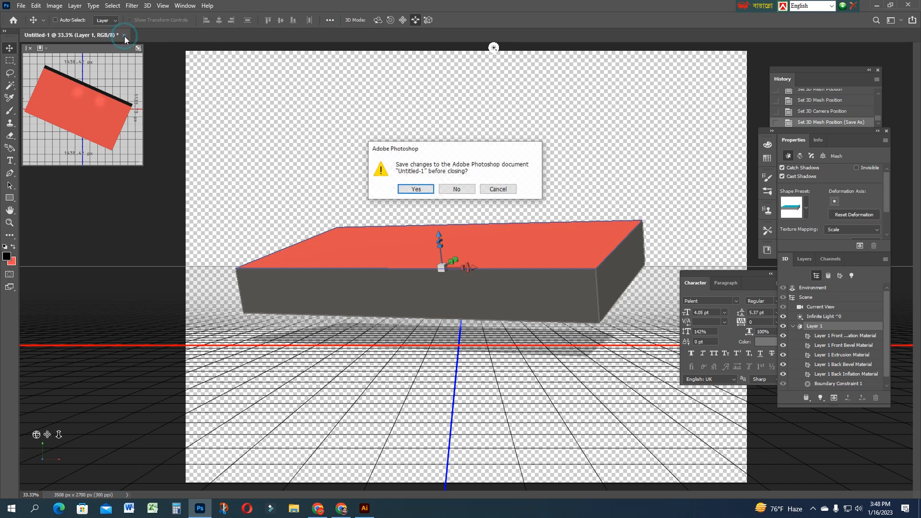
{"action": "left_click", "coordinate": [459, 191]}
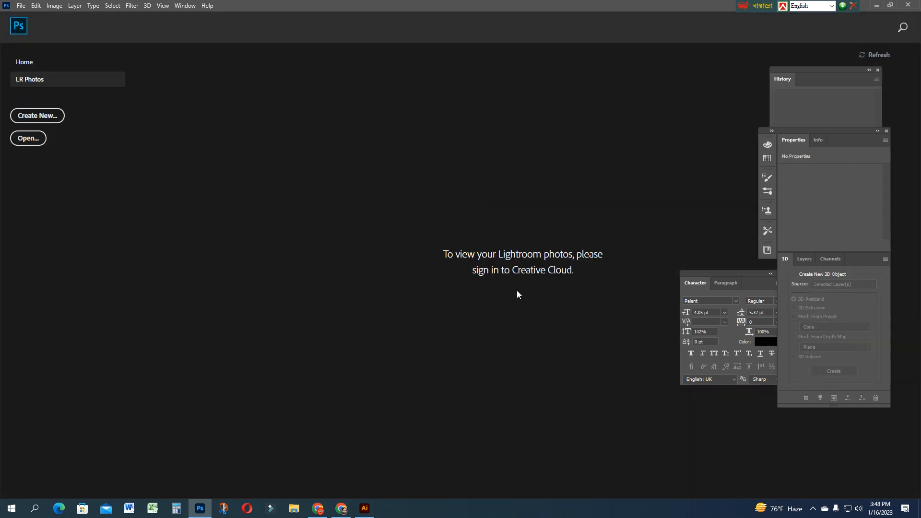
Open the Box PNG from the Drowing Box folder and move the box slightly up and to the right on the canvas
{"action": "key", "text": "ctrl+o"}
{"action": "left_click", "coordinate": [111, 95]}
{"action": "key", "text": "Return"}
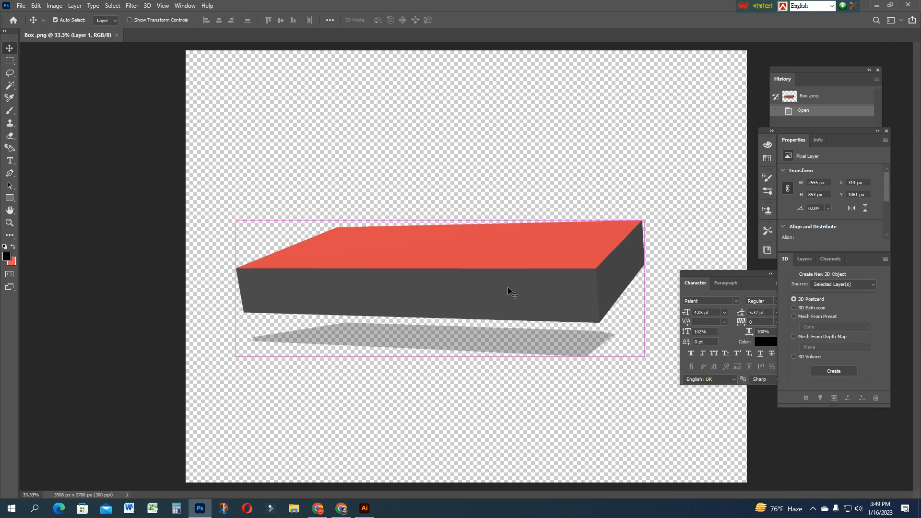
{"action": "left_click_drag", "start_coordinate": [517, 286], "coordinate": [549, 268]}
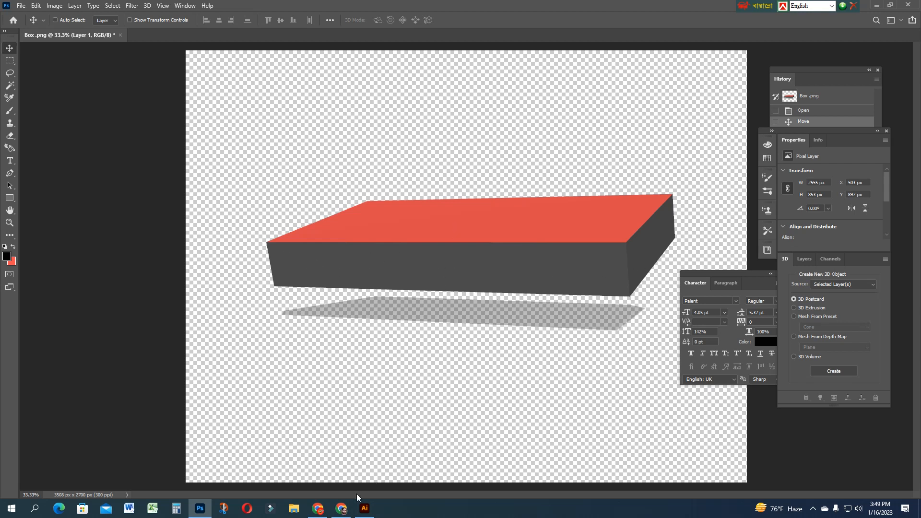
View the cover design in Illustrator, and open the Drowing Box Cover EPS in Photoshop, rasterized with the width unit set to inches
{"action": "left_click", "coordinate": [365, 509]}
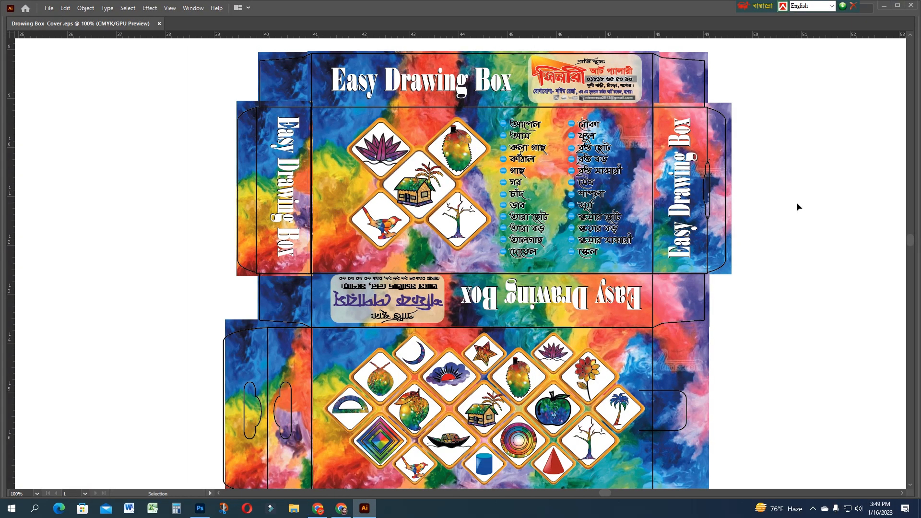
{"action": "left_click", "coordinate": [200, 509]}
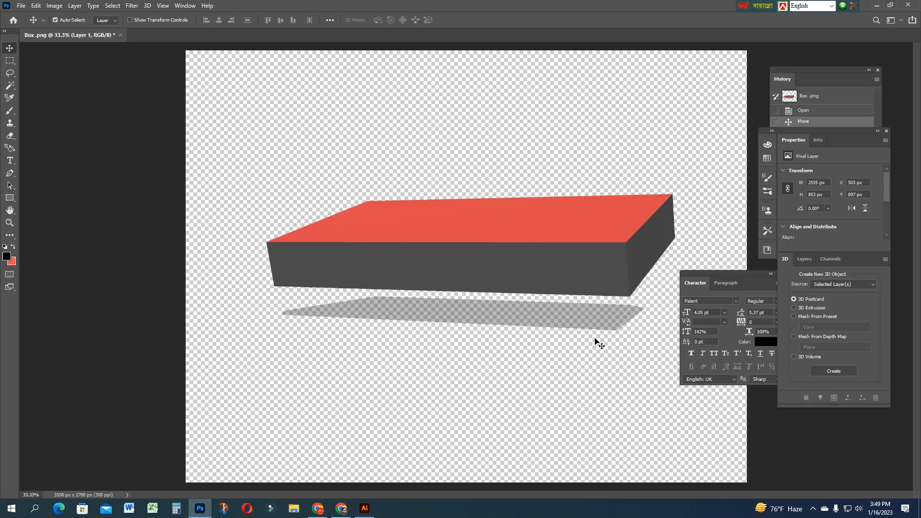
{"action": "key", "text": "ctrl+o"}
{"action": "left_click", "coordinate": [158, 85]}
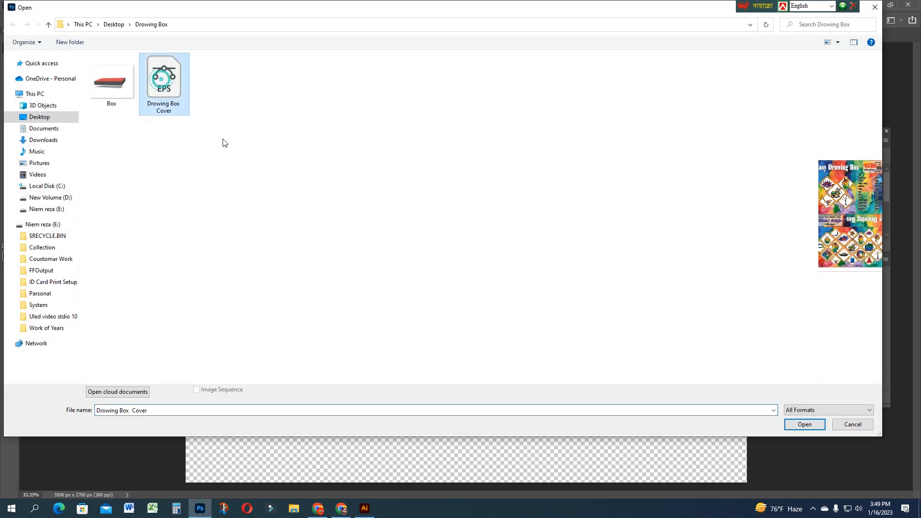
{"action": "key", "text": "Return"}
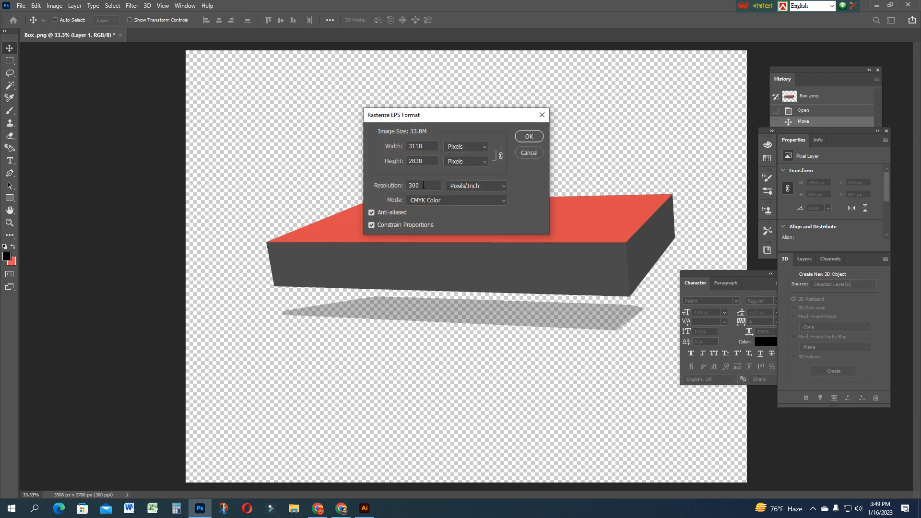
{"action": "left_click", "coordinate": [464, 150]}
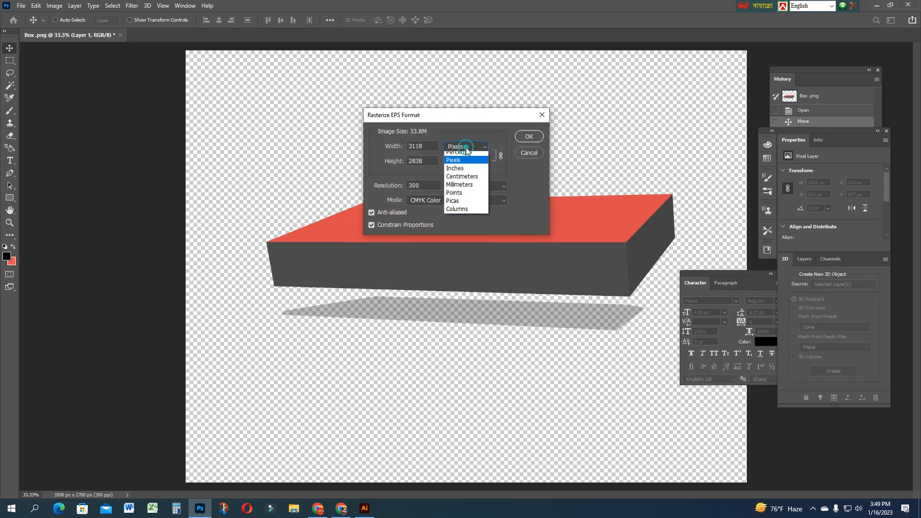
{"action": "left_click", "coordinate": [460, 171]}
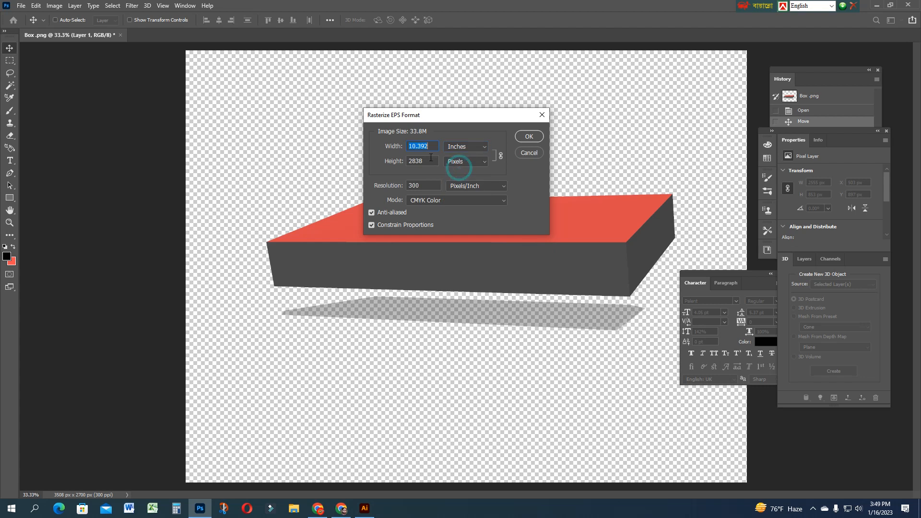
{"action": "left_click", "coordinate": [530, 135]}
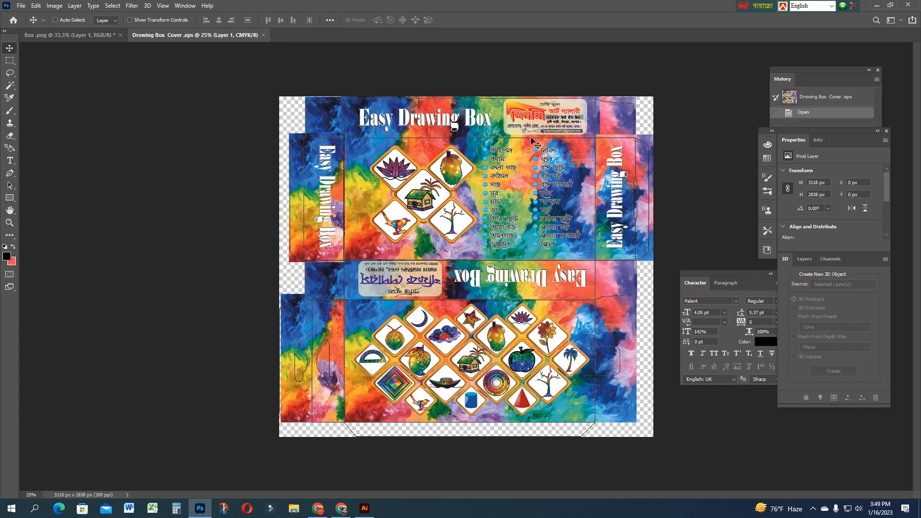
Select the lower cover panel with the grid of pictures using a rectangular marquee along its fold lines, and cut it
{"action": "scroll", "coordinate": [537, 144], "scroll_direction": "up", "scroll_amount": 2}
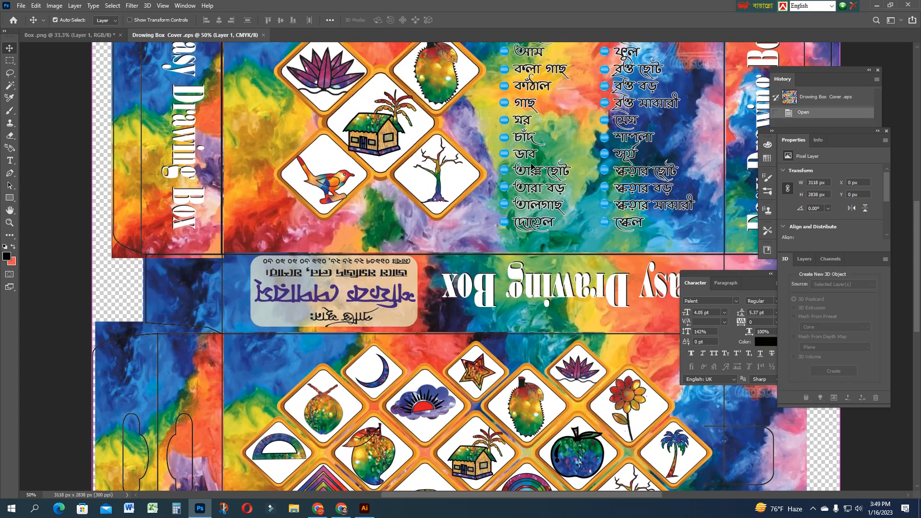
{"action": "scroll", "coordinate": [518, 166], "scroll_direction": "down", "scroll_amount": 2}
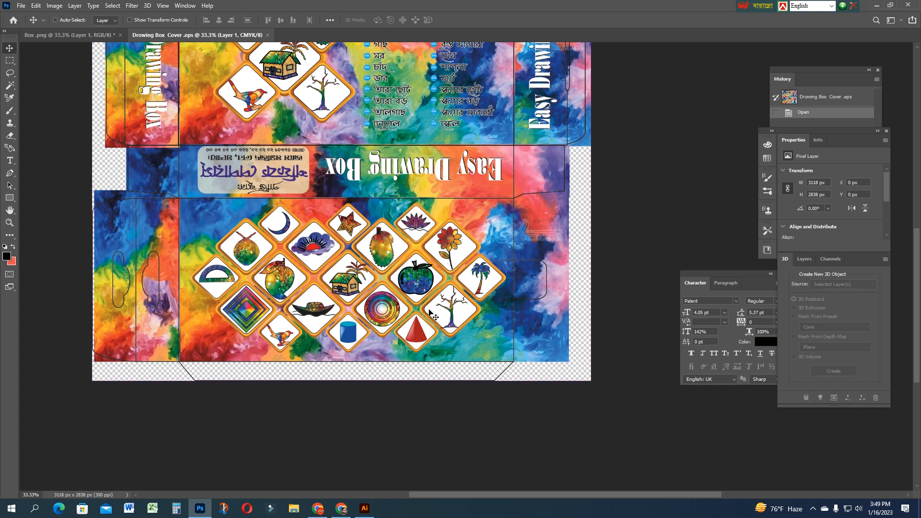
{"action": "left_click", "coordinate": [11, 62]}
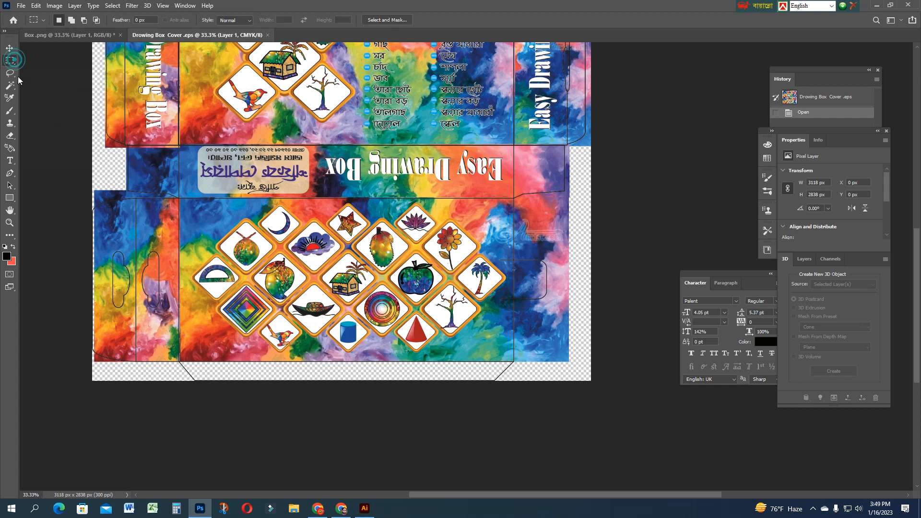
{"action": "left_click_drag", "start_coordinate": [180, 198], "coordinate": [514, 363]}
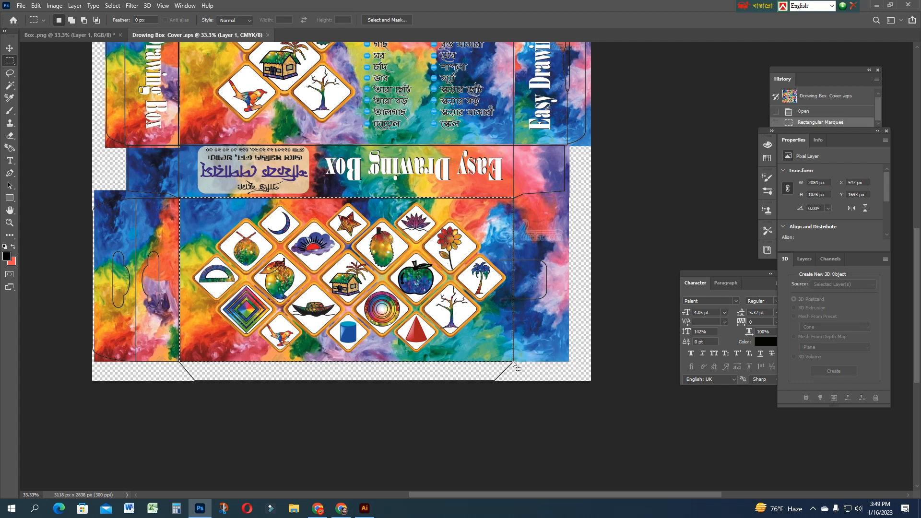
{"action": "key", "text": "ctrl+x"}
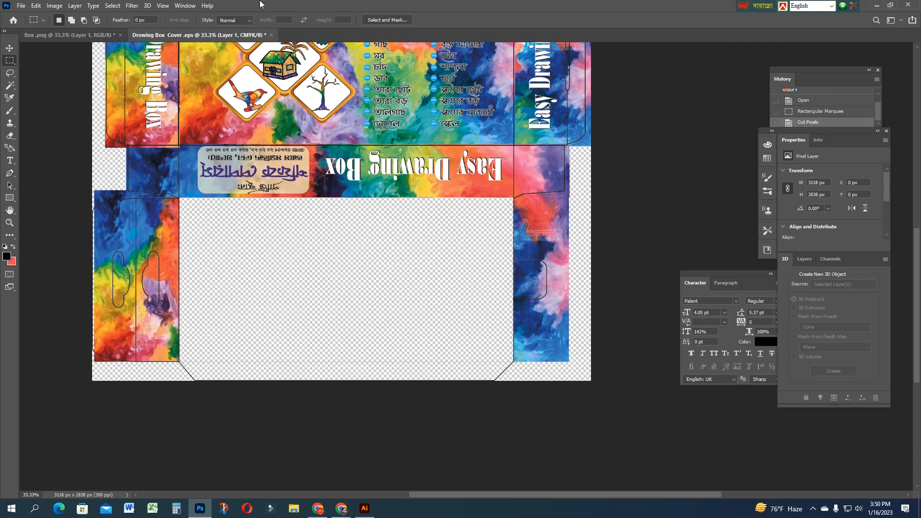
In the Box document, start the Vanishing Point filter and create a perspective plane on the four corners of the box's front face
{"action": "left_click", "coordinate": [93, 36]}
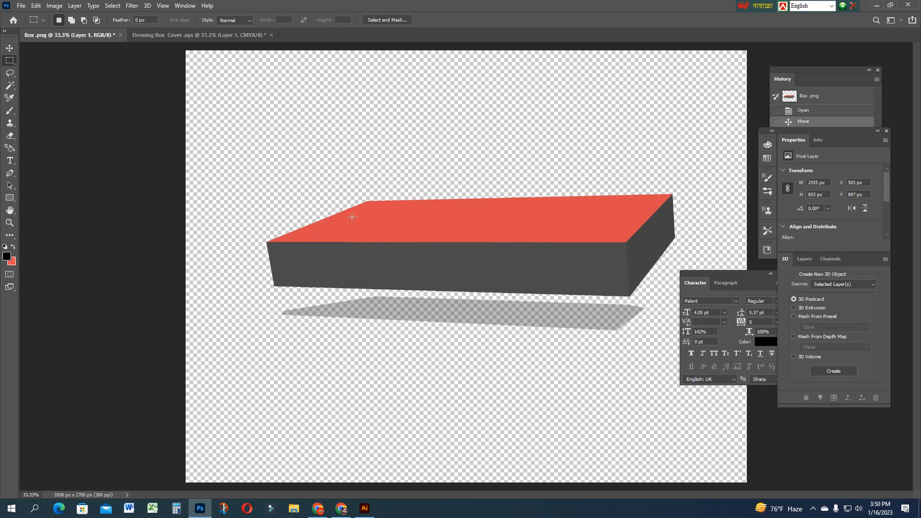
{"action": "left_click", "coordinate": [132, 5]}
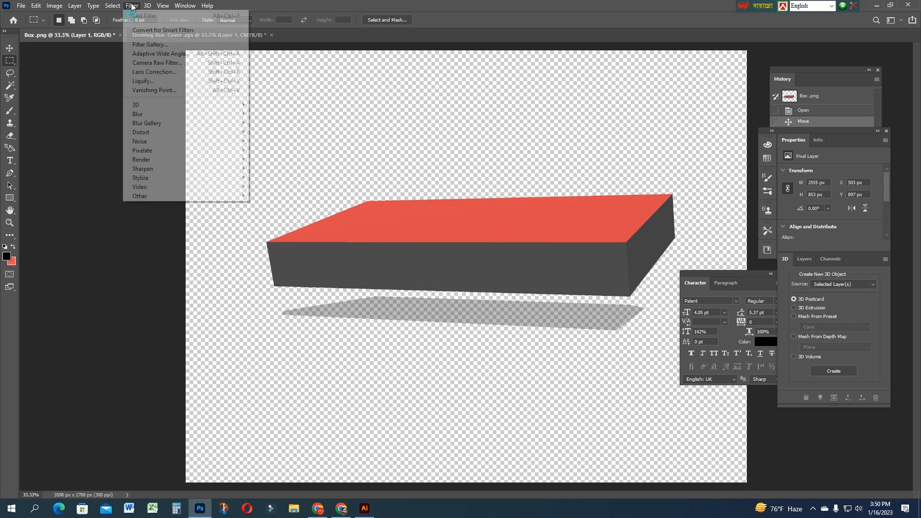
{"action": "left_click", "coordinate": [161, 91]}
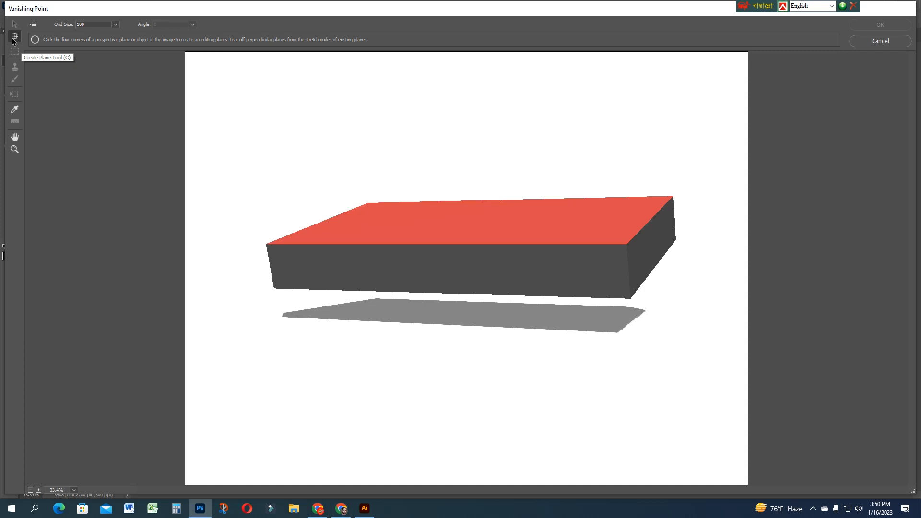
{"action": "left_click", "coordinate": [267, 243]}
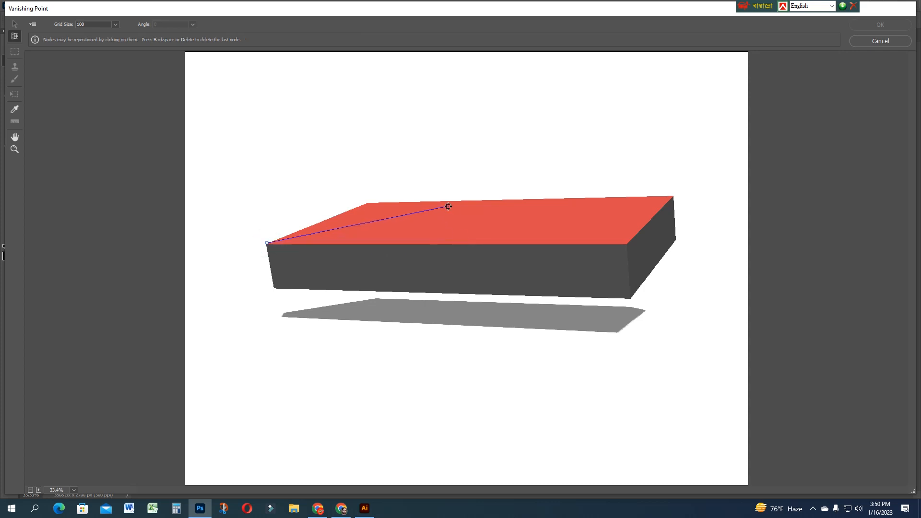
{"action": "left_click", "coordinate": [267, 243]}
{"action": "left_click", "coordinate": [628, 245]}
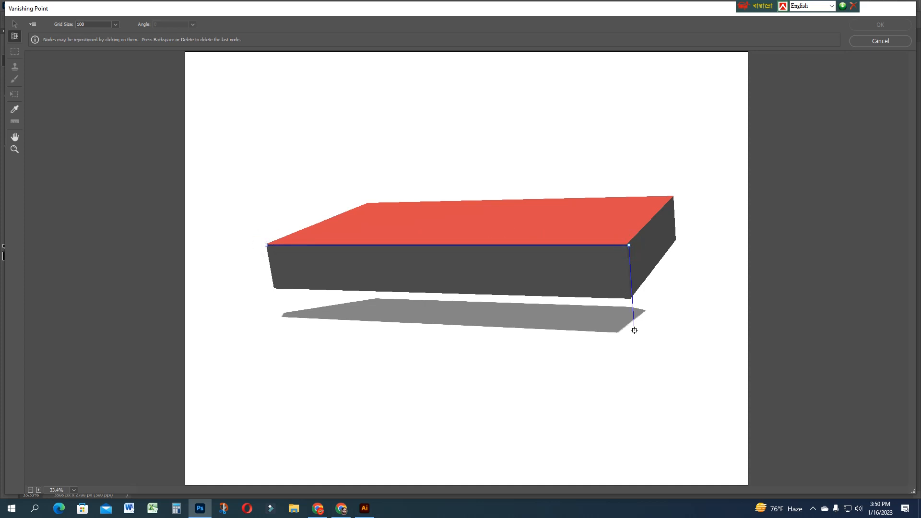
{"action": "left_click", "coordinate": [630, 298]}
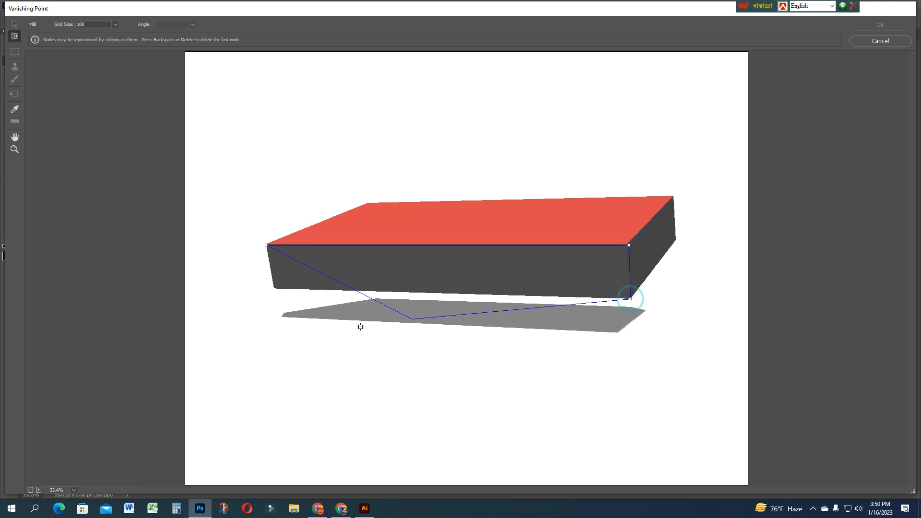
{"action": "left_click", "coordinate": [274, 288]}
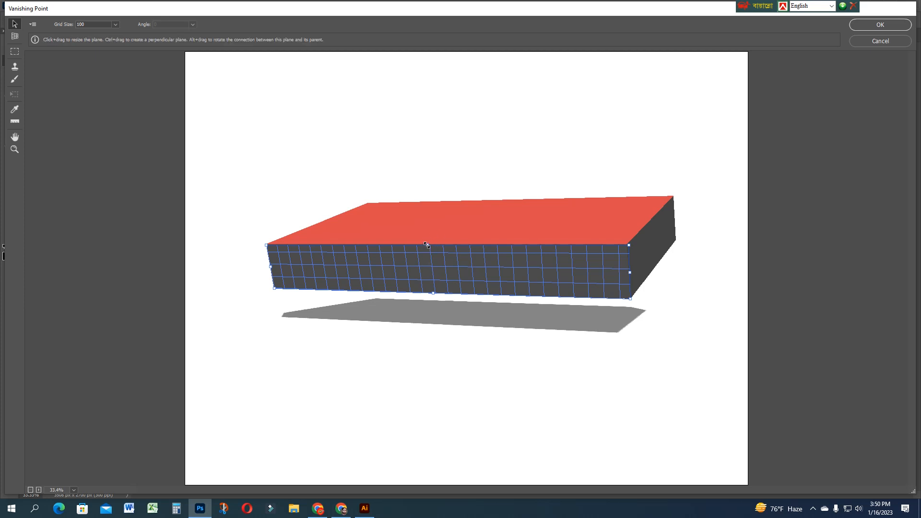
Extend connected perspective planes over the red top face and the right side wall, fit them to the box corners, and apply the filter
{"action": "key", "text": "ctrl"}
{"action": "left_click_drag", "start_coordinate": [427, 246], "coordinate": [486, 186]}
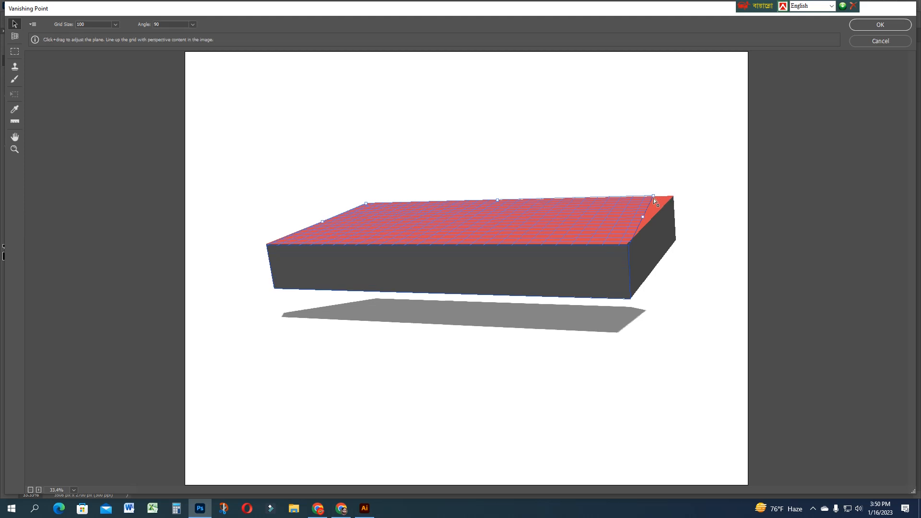
{"action": "left_click_drag", "start_coordinate": [654, 195], "coordinate": [671, 195]}
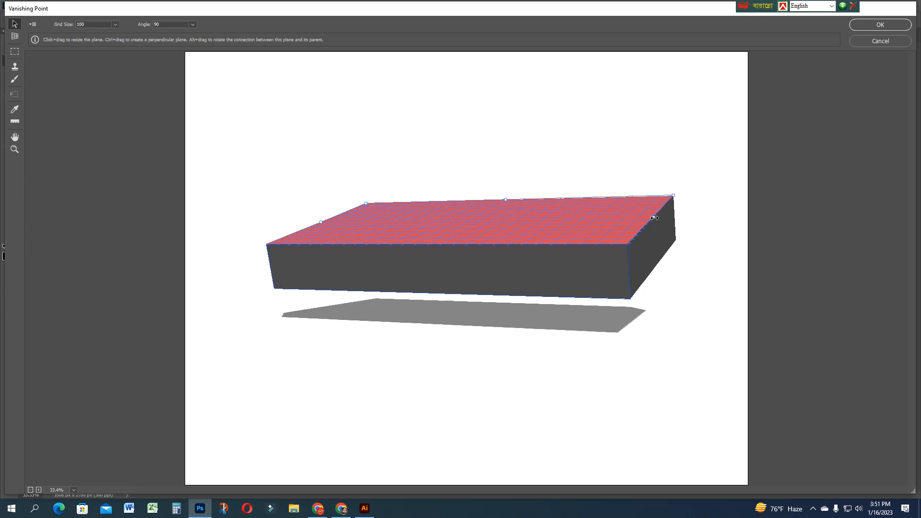
{"action": "left_click_drag", "start_coordinate": [654, 218], "coordinate": [656, 267]}
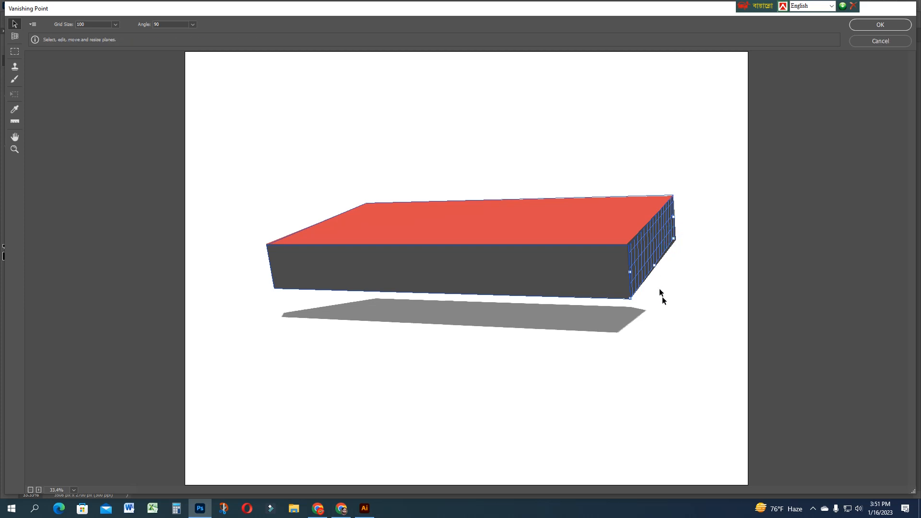
{"action": "left_click", "coordinate": [884, 25]}
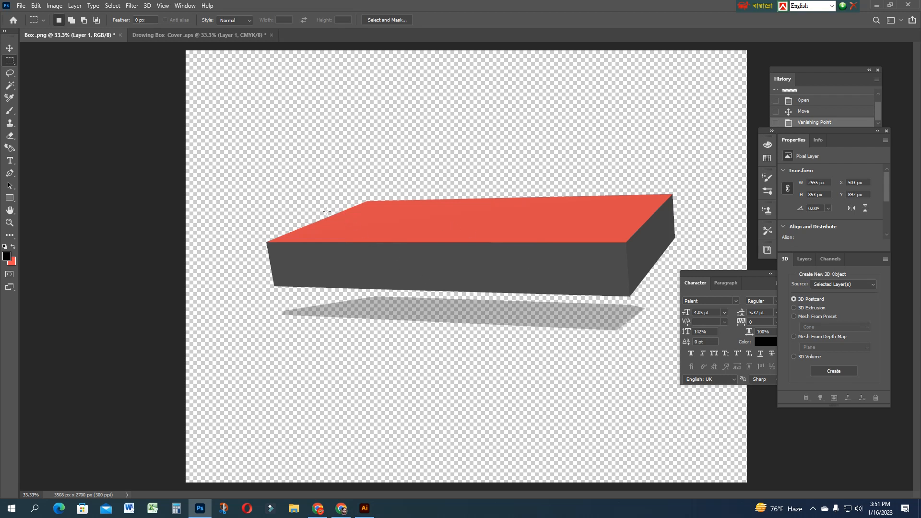
Reopen the Vanishing Point filter on the Box document and paste the cut cover panel into it
{"action": "left_click", "coordinate": [165, 38]}
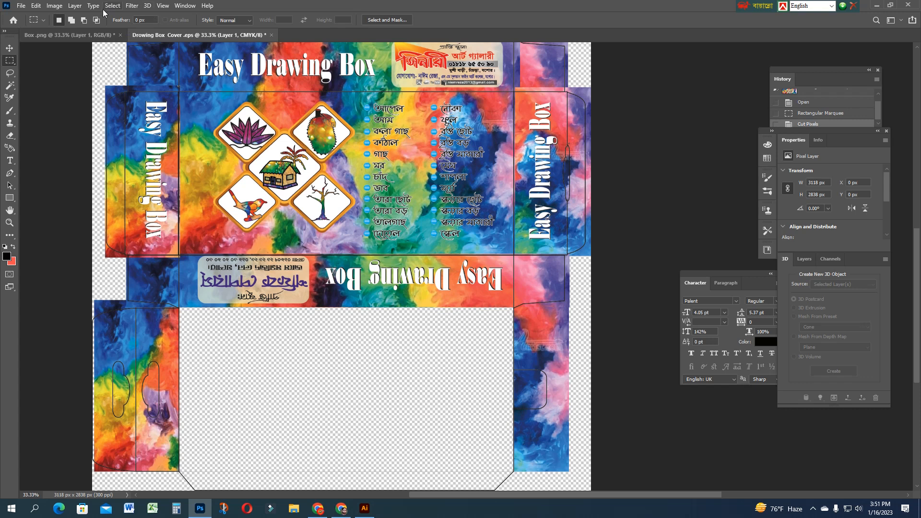
{"action": "left_click", "coordinate": [94, 37]}
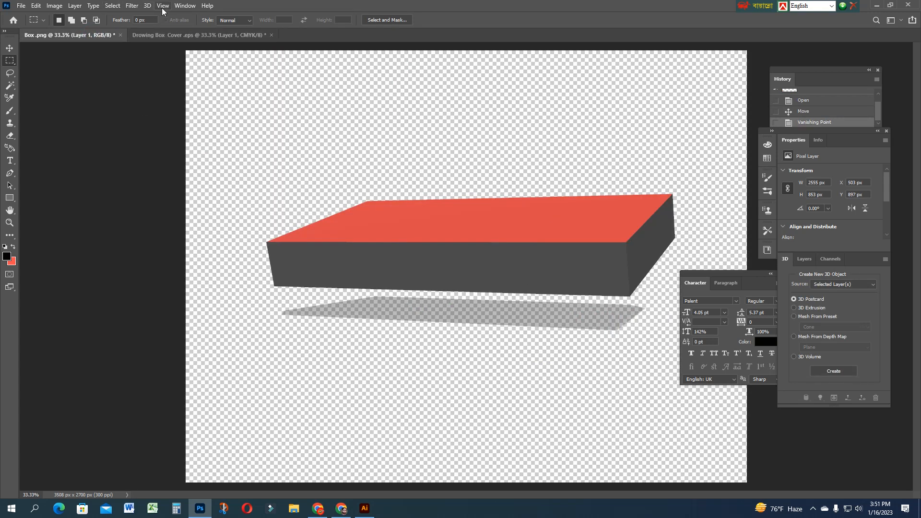
{"action": "left_click", "coordinate": [132, 6]}
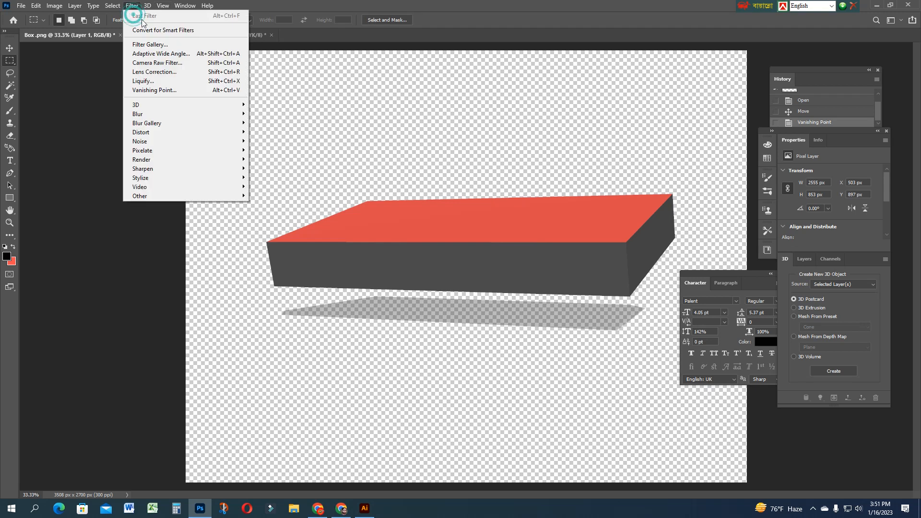
{"action": "left_click", "coordinate": [169, 93]}
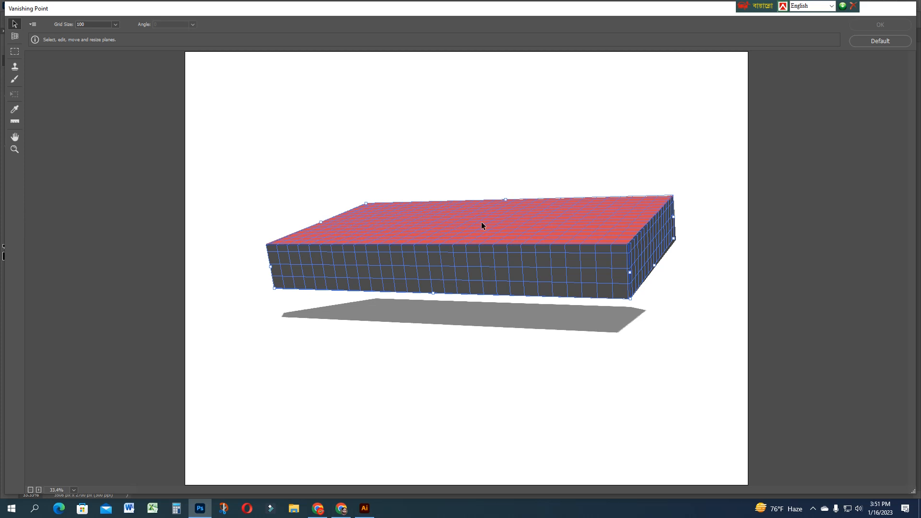
{"action": "key", "text": "ctrl+v"}
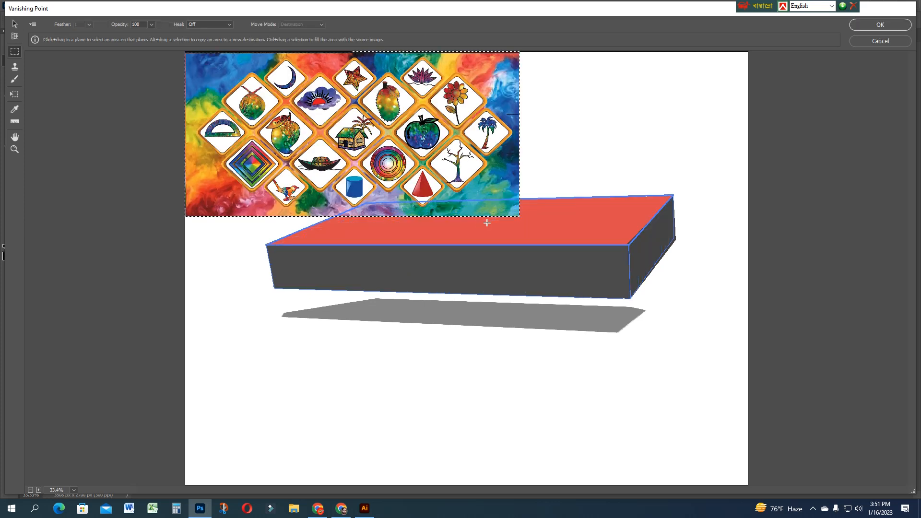
Place the pasted panel on the box's top plane, scale it to fill the whole top face, and apply the filter
{"action": "left_click_drag", "start_coordinate": [382, 112], "coordinate": [441, 140]}
{"action": "left_click_drag", "start_coordinate": [493, 159], "coordinate": [498, 219]}
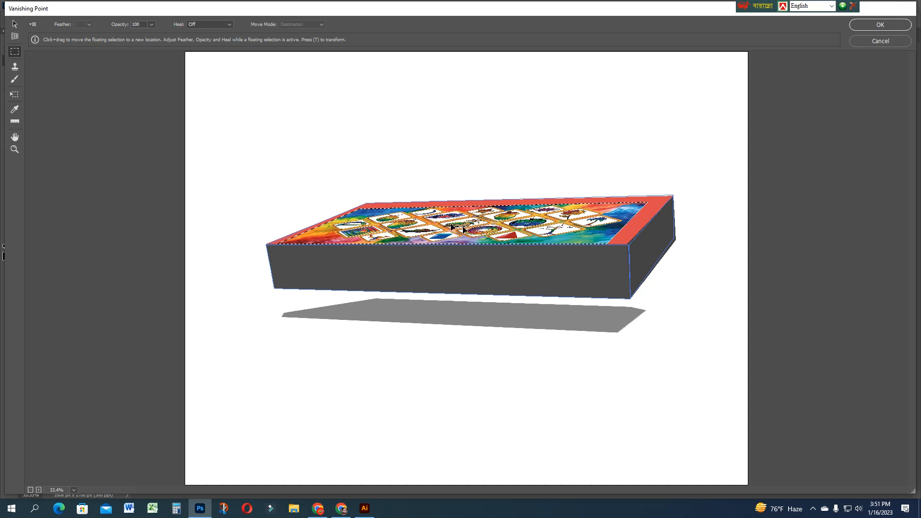
{"action": "left_click_drag", "start_coordinate": [418, 225], "coordinate": [421, 219]}
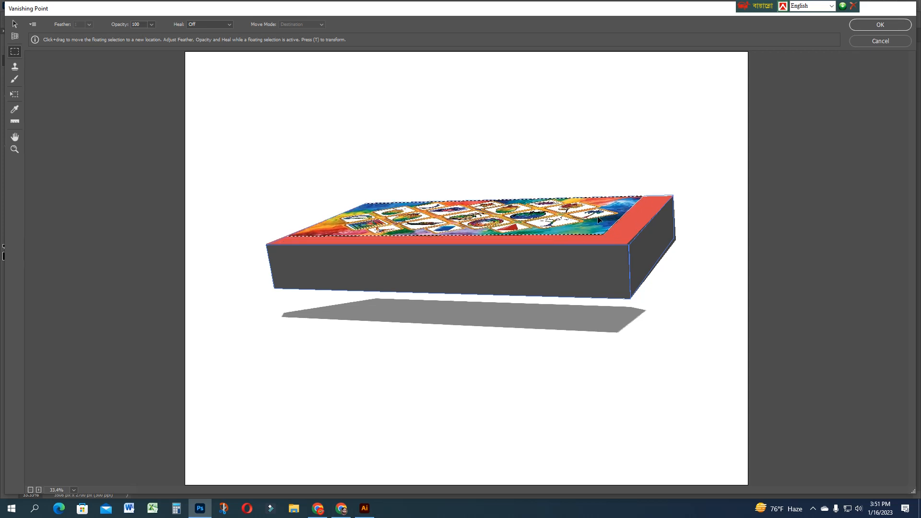
{"action": "key", "text": "t"}
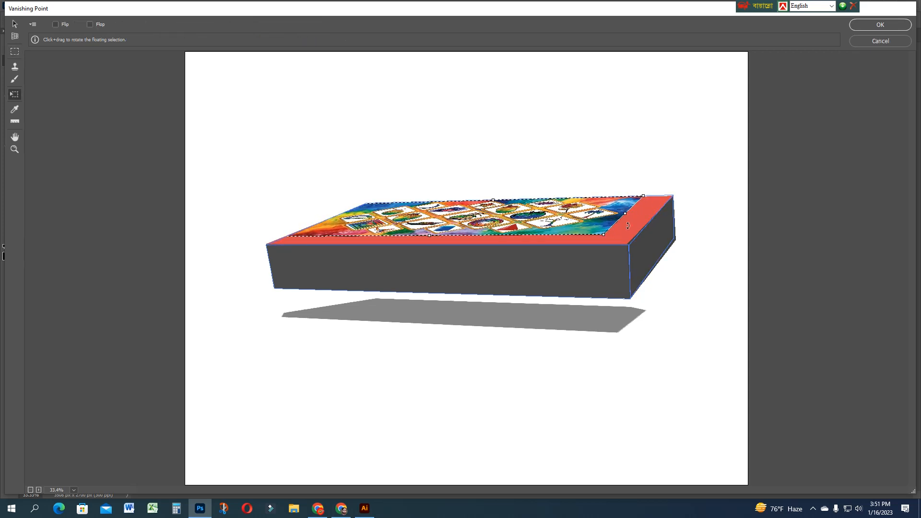
{"action": "left_click_drag", "start_coordinate": [604, 235], "coordinate": [628, 245]}
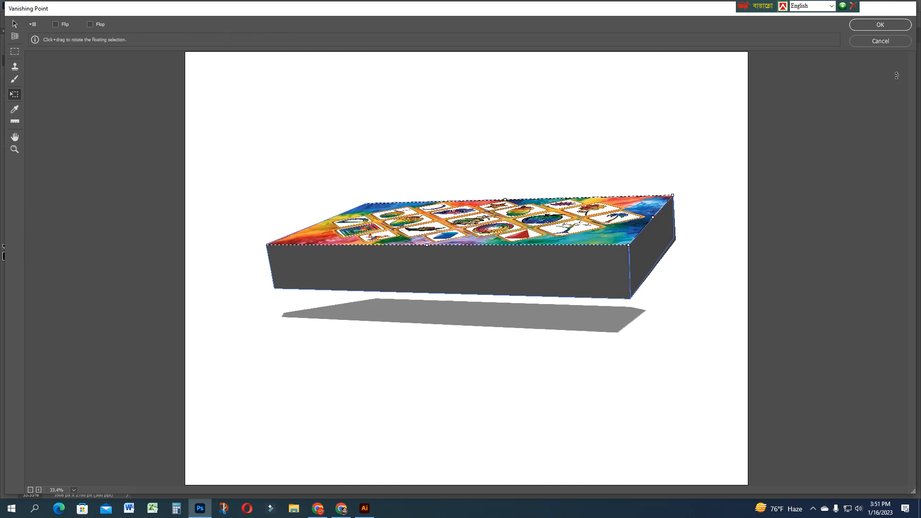
{"action": "left_click", "coordinate": [874, 27]}
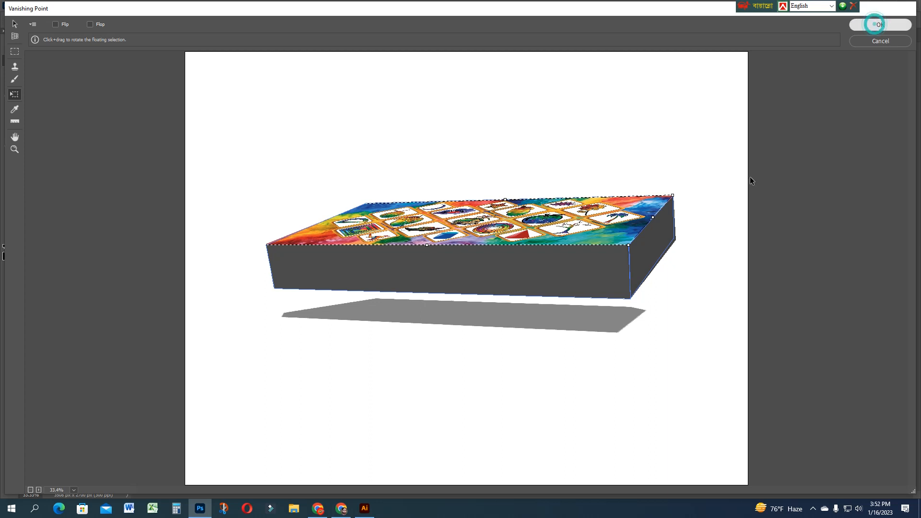
{"action": "key", "text": "ctrl+plus"}
{"action": "key", "text": "ctrl+plus"}
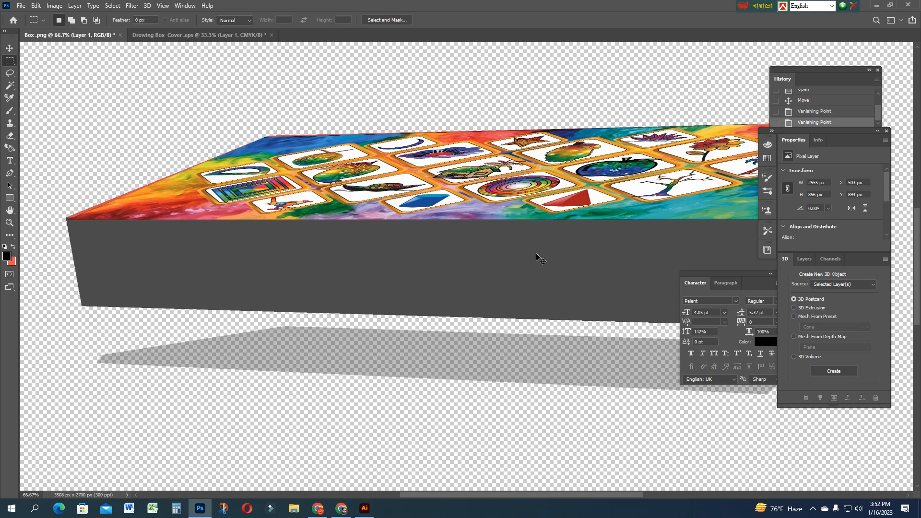
{"action": "key", "text": "ctrl+plus"}
{"action": "key", "text": "ctrl+minus"}
{"action": "key", "text": "ctrl+minus"}
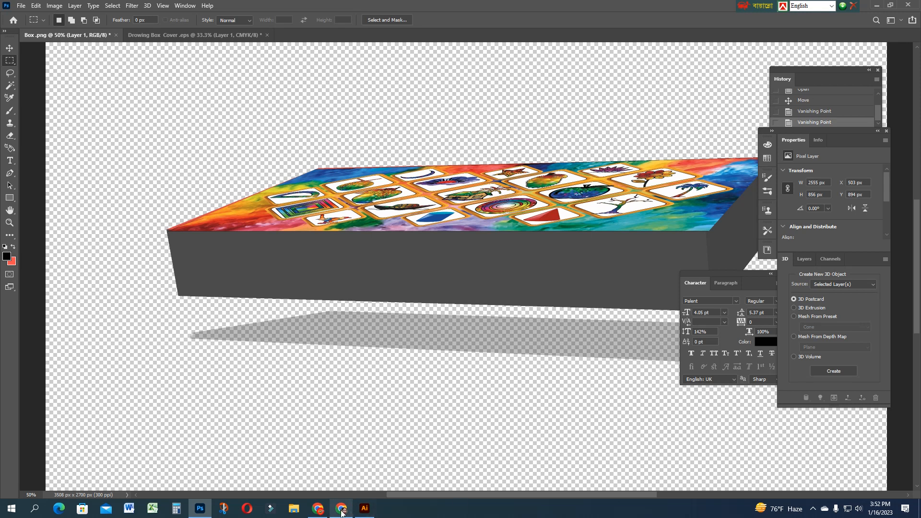
In the Drowing Box Cover document, select the upright "Easy Drawing Box" strip along the top of the layout with a rectangular marquee and copy it
{"action": "left_click", "coordinate": [245, 38]}
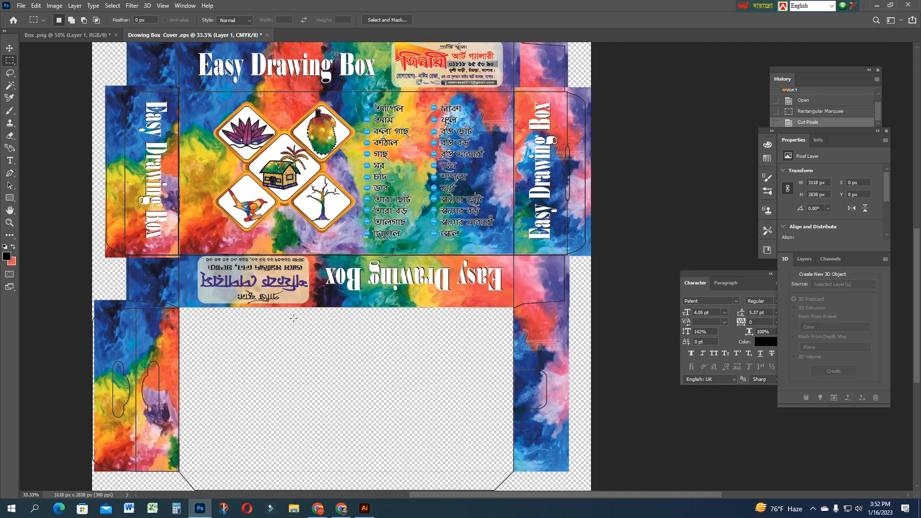
{"action": "scroll", "coordinate": [366, 119], "scroll_direction": "up", "scroll_amount": 5}
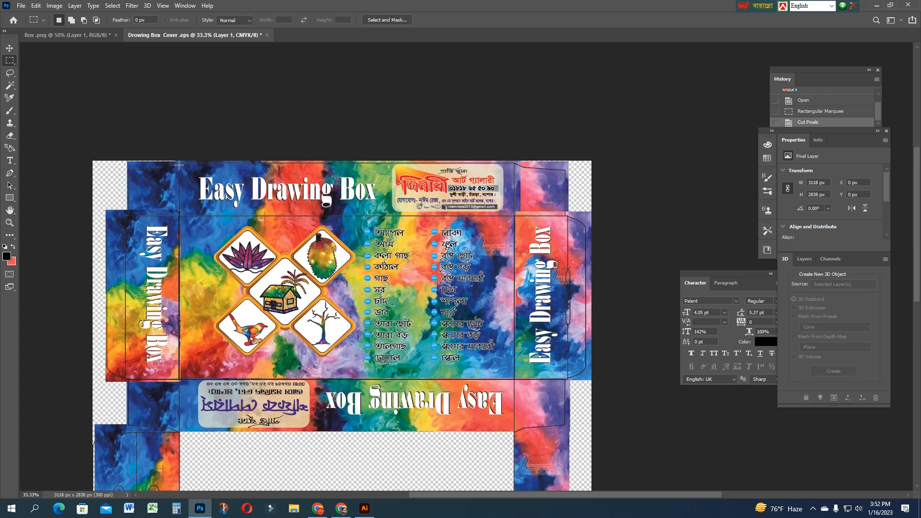
{"action": "left_click_drag", "start_coordinate": [268, 195], "coordinate": [514, 215]}
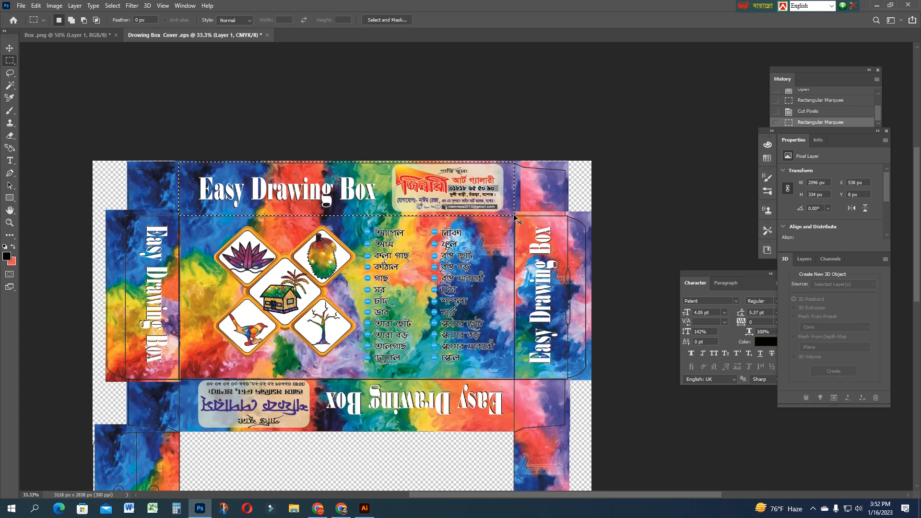
Switch back to the Box document, open the Vanishing Point filter and paste the copied strip into it
{"action": "left_click", "coordinate": [68, 35]}
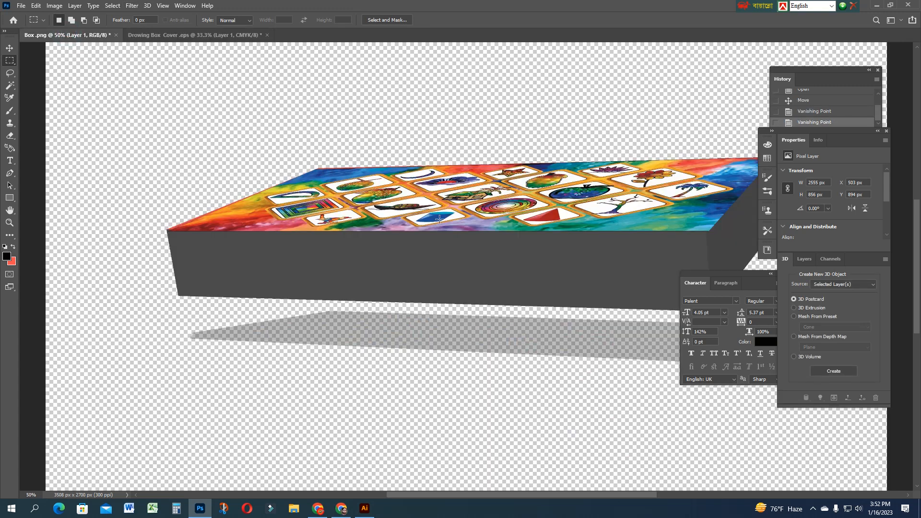
{"action": "left_click", "coordinate": [130, 6]}
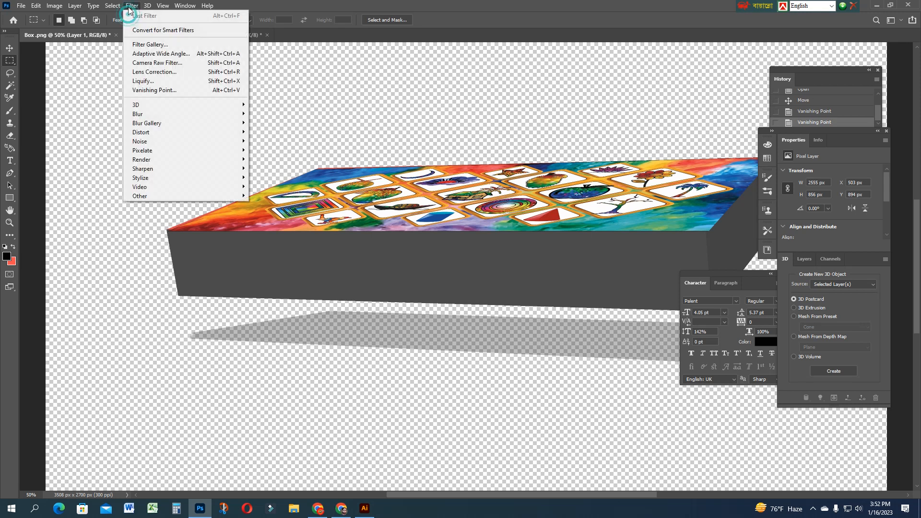
{"action": "left_click", "coordinate": [155, 90]}
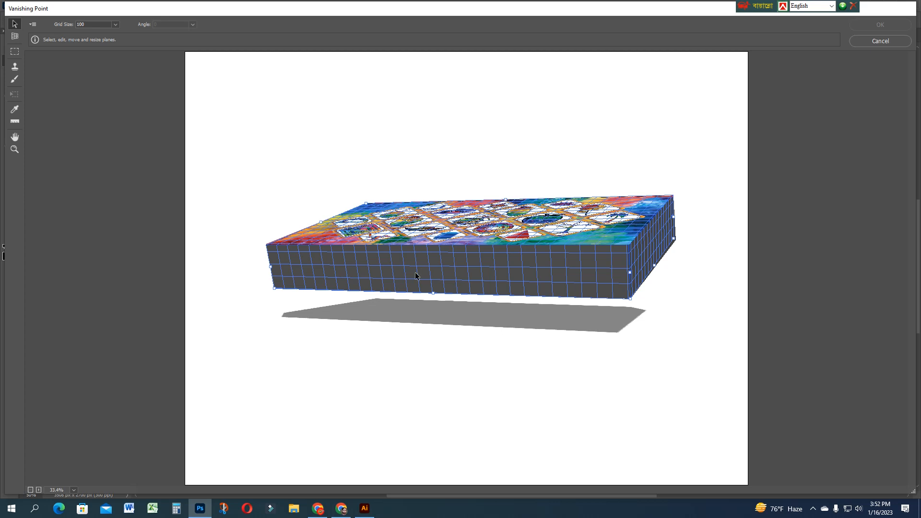
{"action": "key", "text": "ctrl+v"}
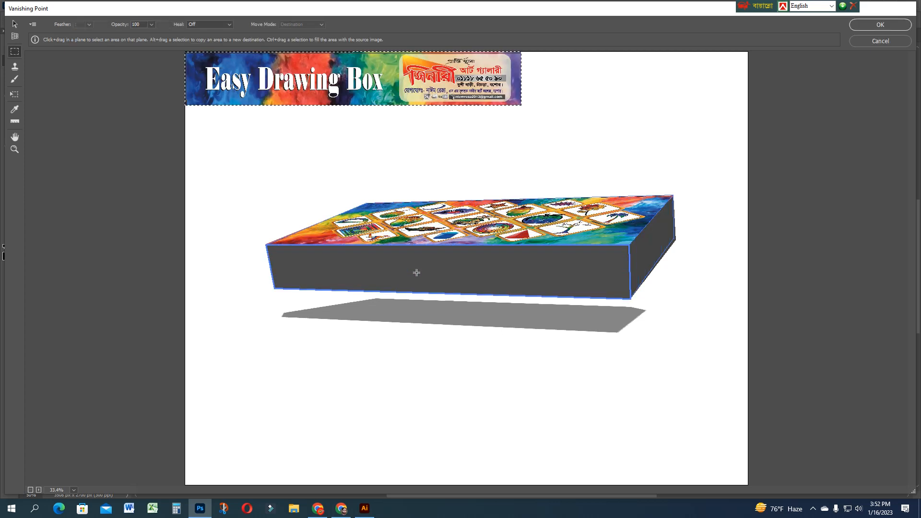
Place the pasted strip on the box's front plane, stretch it to both side edges of the face, and apply the filter
{"action": "mouse_move", "coordinate": [373, 123]}
{"action": "left_mouse_down"}
{"action": "mouse_move", "coordinate": [450, 304]}
{"action": "mouse_move", "coordinate": [420, 274]}
{"action": "mouse_move", "coordinate": [446, 275]}
{"action": "left_mouse_up"}
{"action": "key", "text": "t"}
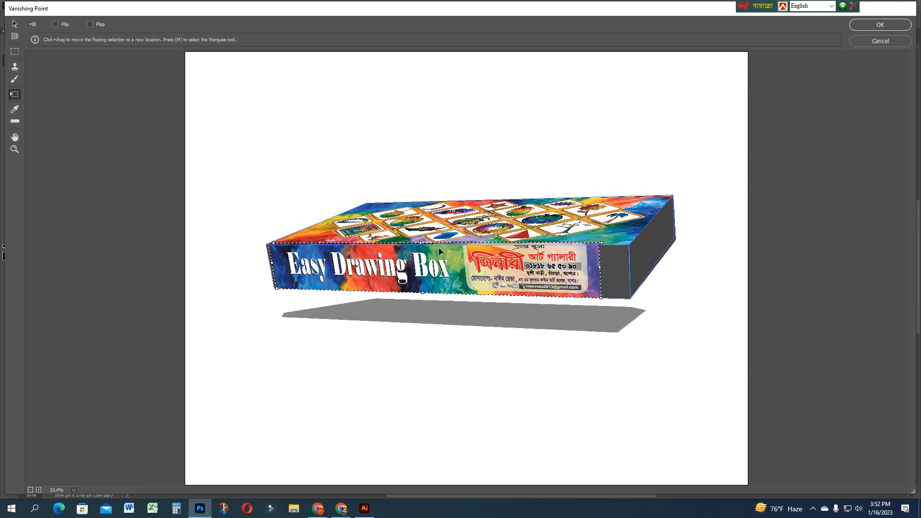
{"action": "left_click_drag", "start_coordinate": [599, 267], "coordinate": [631, 268]}
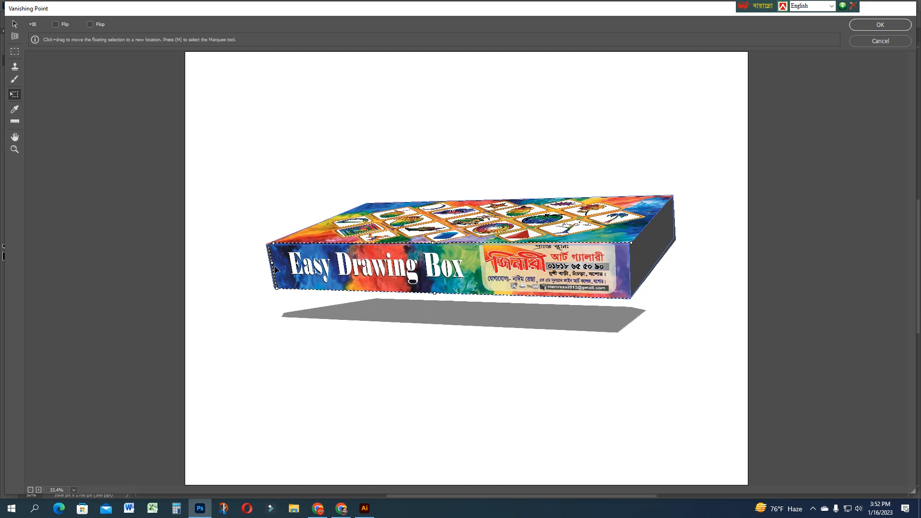
{"action": "left_click_drag", "start_coordinate": [271, 264], "coordinate": [269, 265]}
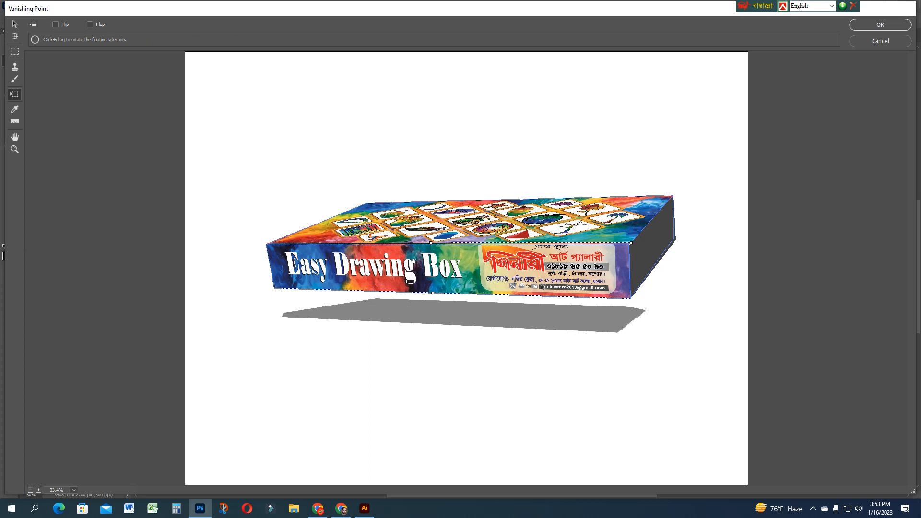
{"action": "left_click", "coordinate": [895, 28]}
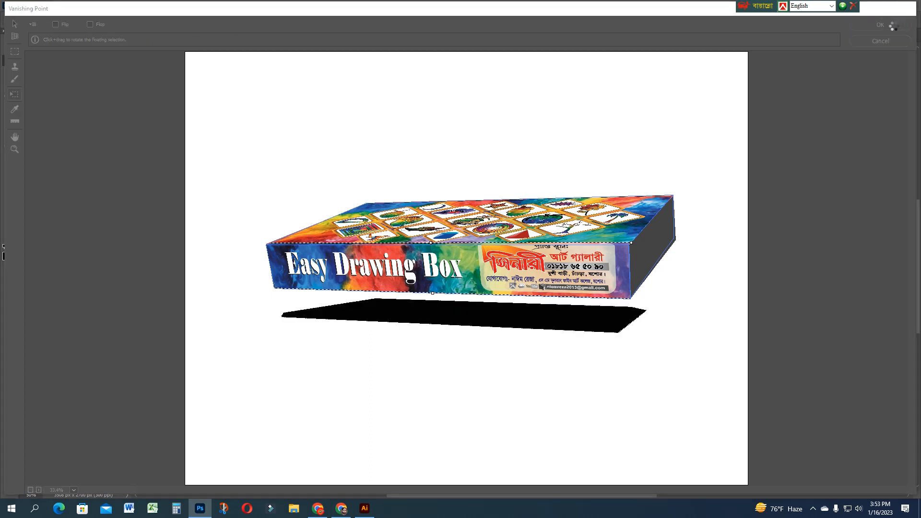
Reopen the Vanishing Point filter on the Box document and paste the copied strip again for another fit on the front face
{"action": "key", "text": "Tab"}
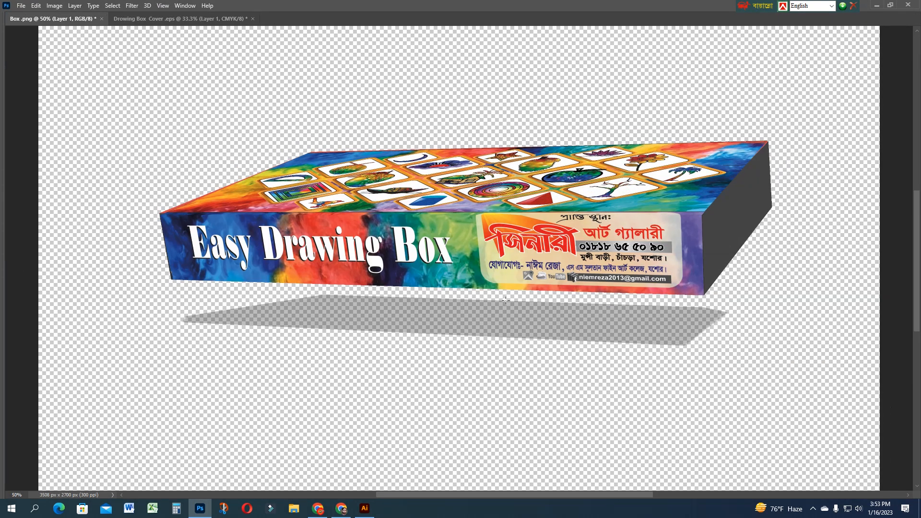
{"action": "key", "text": "Tab"}
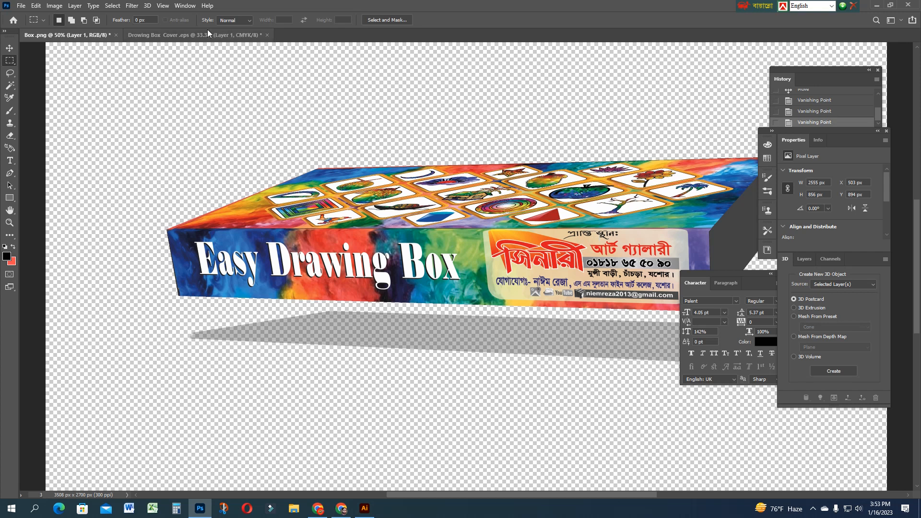
{"action": "left_click", "coordinate": [131, 6]}
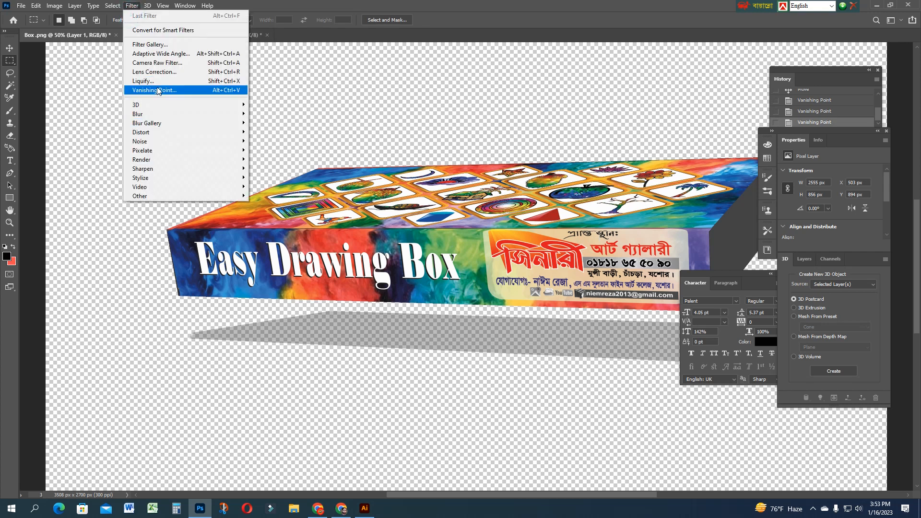
{"action": "left_click", "coordinate": [157, 90]}
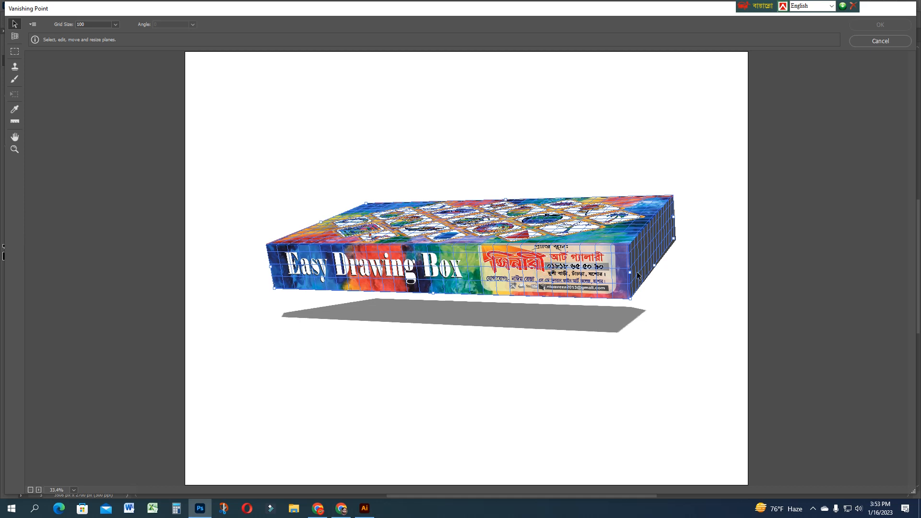
{"action": "mouse_move", "coordinate": [630, 272]}
{"action": "left_mouse_down"}
{"action": "mouse_move", "coordinate": [621, 275]}
{"action": "mouse_move", "coordinate": [629, 273]}
{"action": "left_mouse_up"}
{"action": "key", "text": "ctrl+v"}
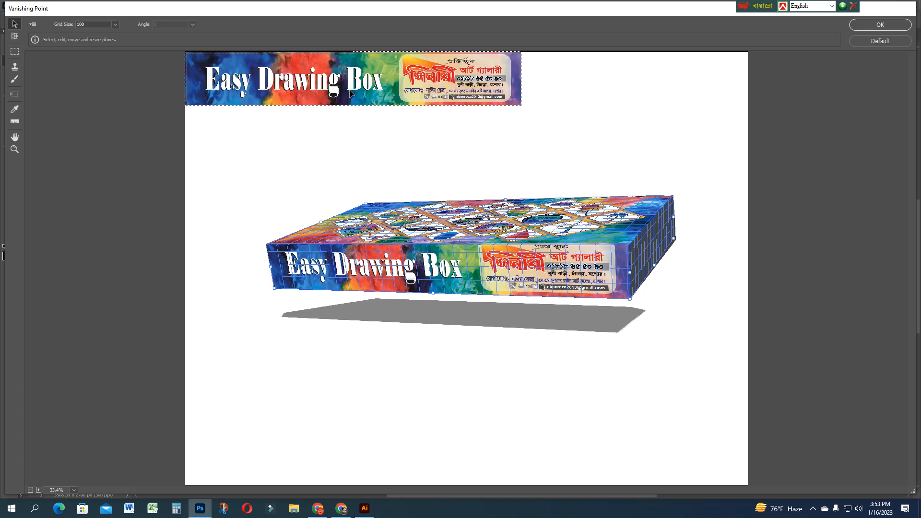
Place the strip on the front plane, aligned with the top edge, scale it to cover the whole front face, and apply the filter
{"action": "left_click_drag", "start_coordinate": [384, 75], "coordinate": [454, 267]}
{"action": "key", "text": "alt"}
{"action": "key", "text": "t"}
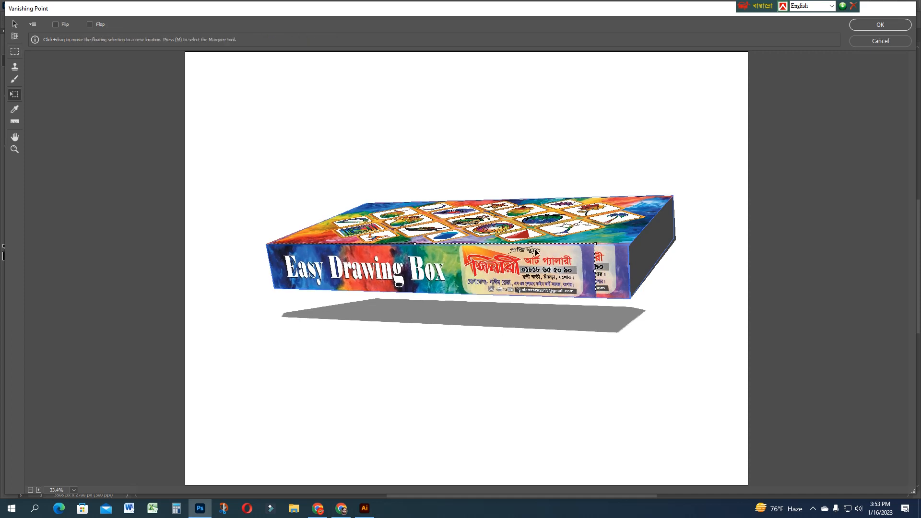
{"action": "left_click_drag", "start_coordinate": [595, 244], "coordinate": [629, 275]}
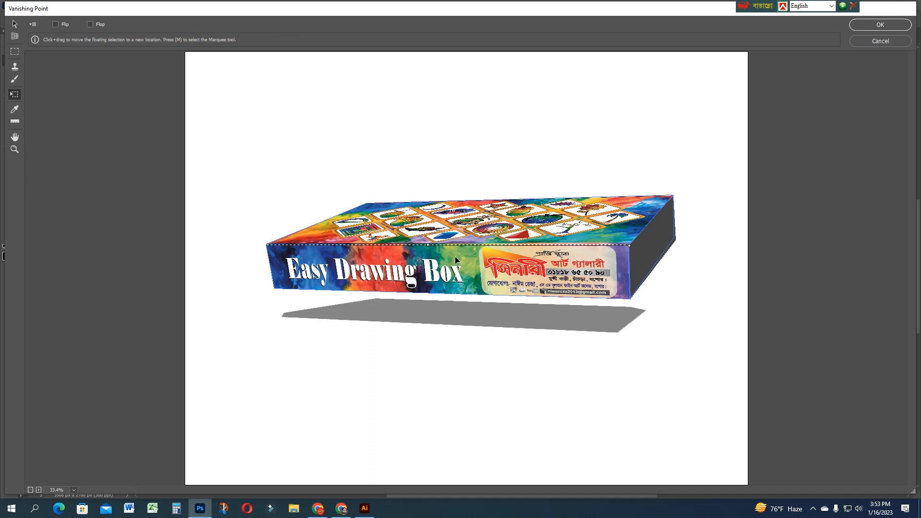
{"action": "left_click_drag", "start_coordinate": [453, 252], "coordinate": [453, 252]}
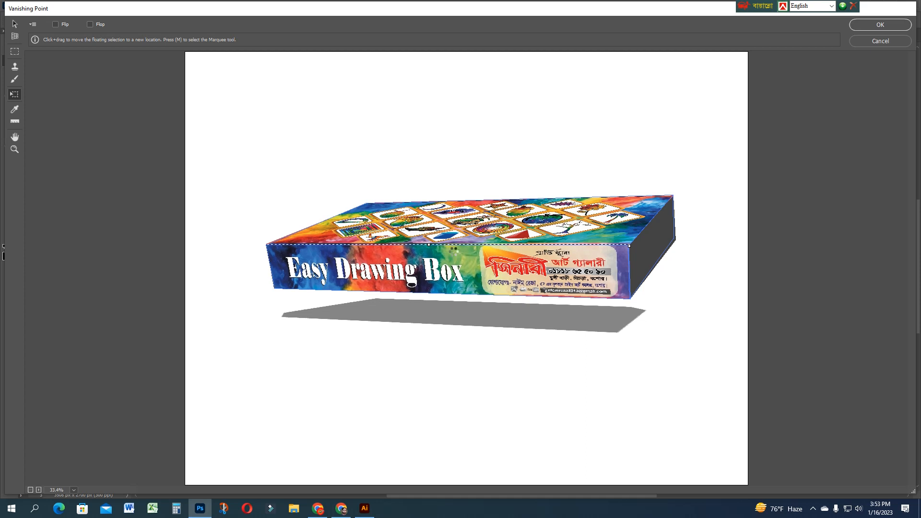
{"action": "left_click", "coordinate": [874, 25]}
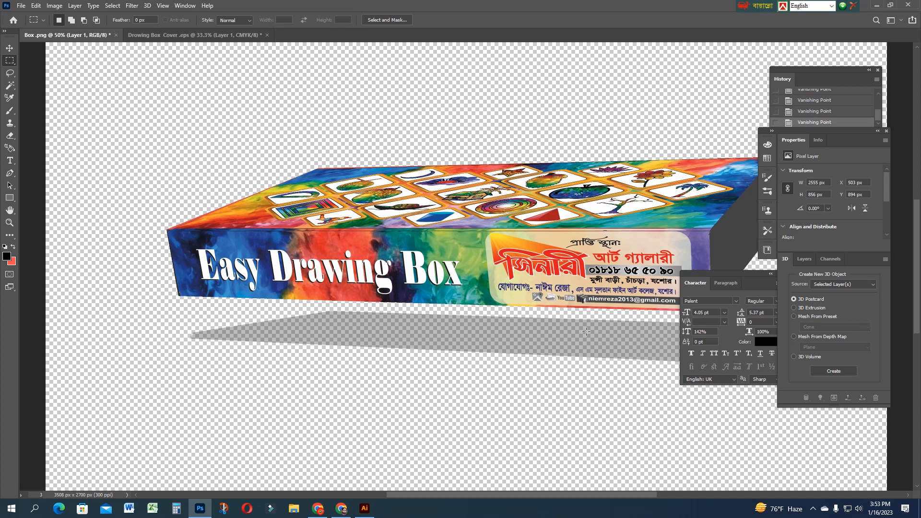
In the Drowing Box Cover document, marquee-select the vertical "Easy Drawing Box" side panel on the left of the layout and cut it
{"action": "key", "text": "Tab"}
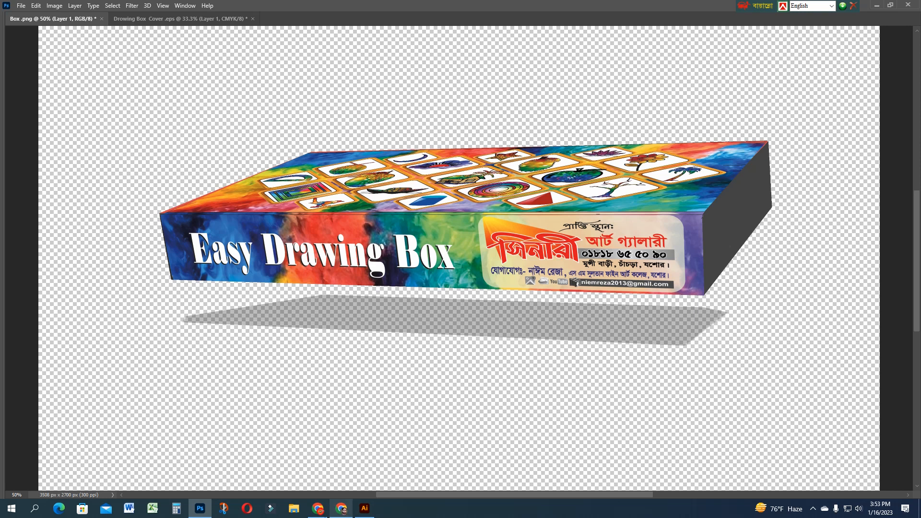
{"action": "left_click", "coordinate": [235, 18]}
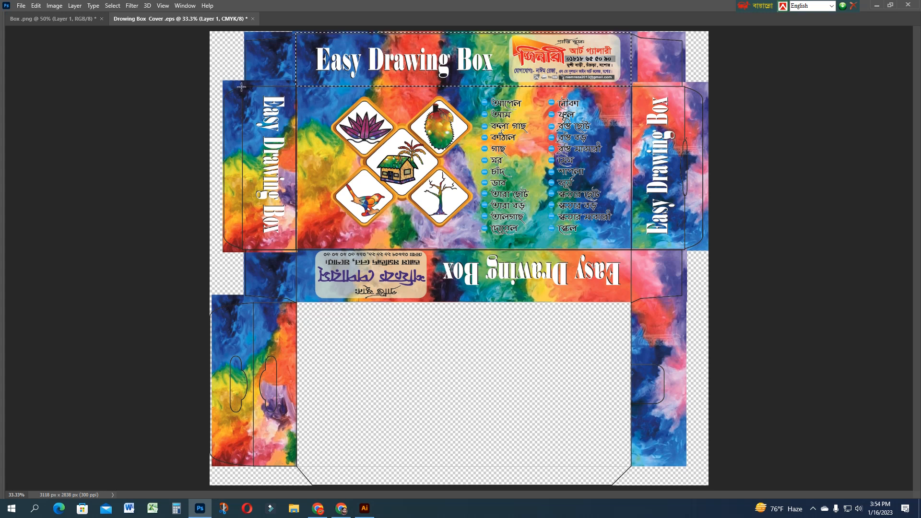
{"action": "left_click_drag", "start_coordinate": [240, 86], "coordinate": [294, 249]}
{"action": "key", "text": "ctrl+x"}
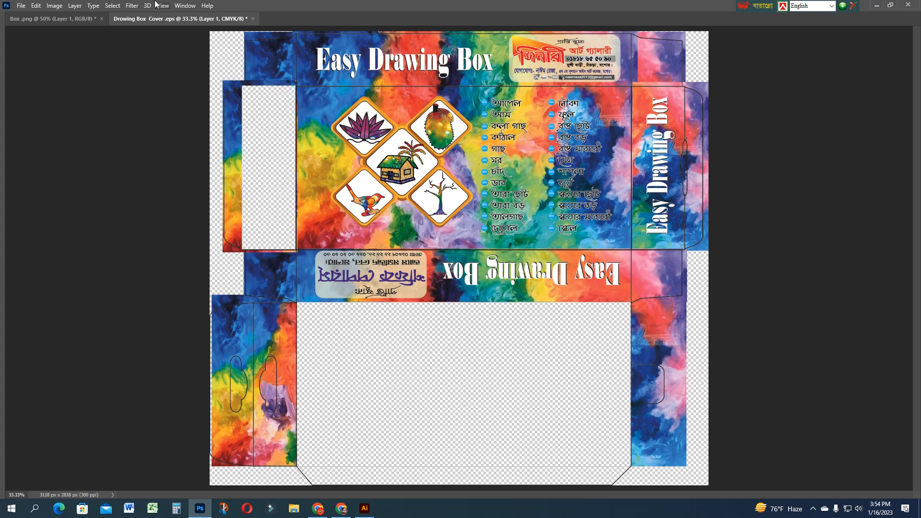
Return to the Box document, reopen the Vanishing Point filter and paste the cut side panel into it
{"action": "left_click", "coordinate": [53, 19]}
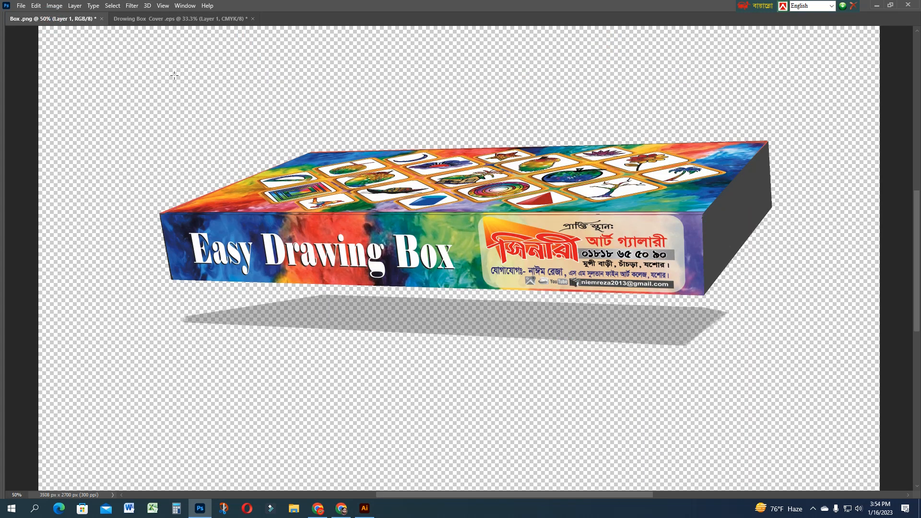
{"action": "left_click", "coordinate": [115, 6]}
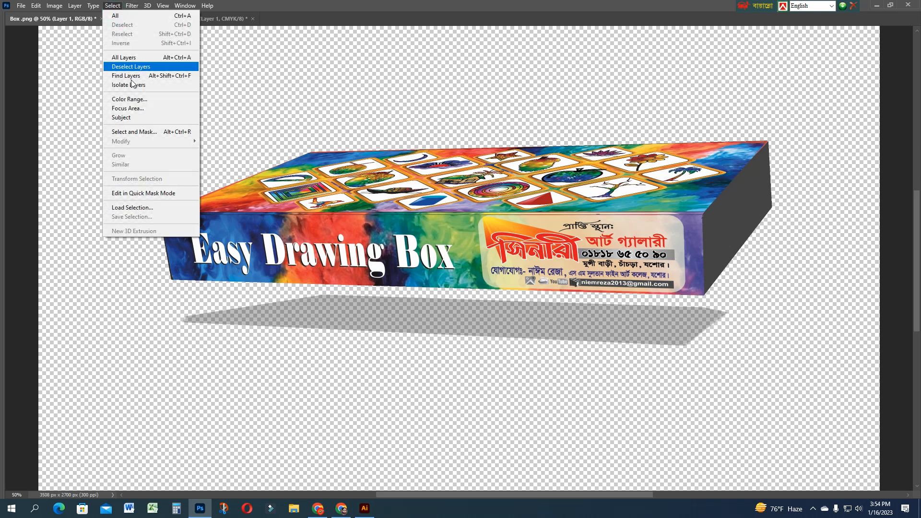
{"action": "left_click", "coordinate": [132, 6]}
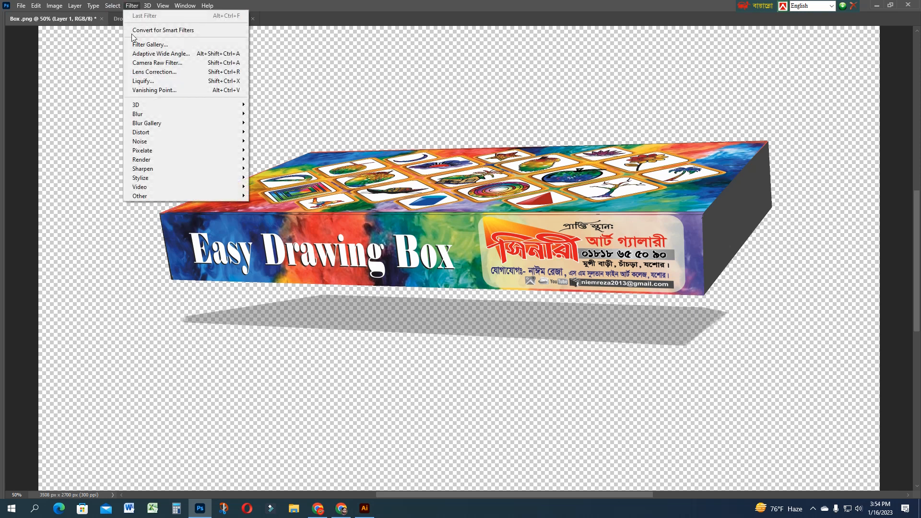
{"action": "left_click", "coordinate": [148, 90]}
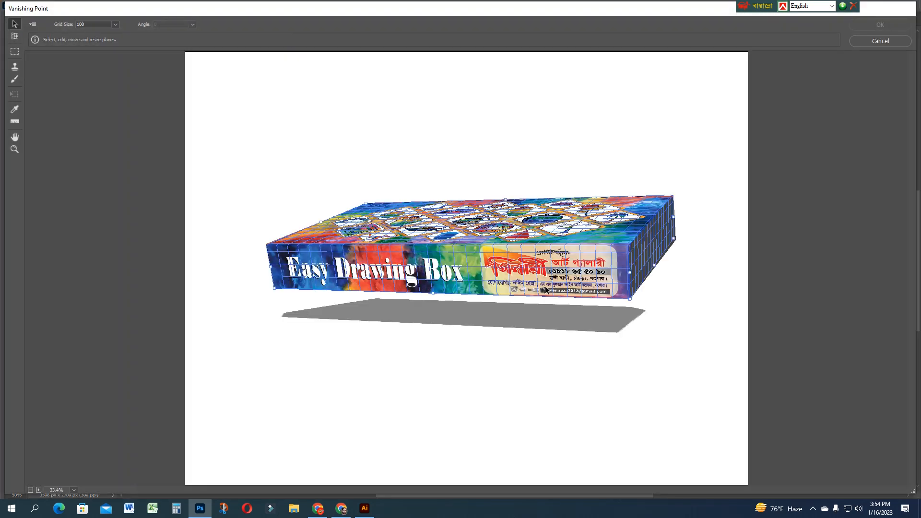
{"action": "key", "text": "ctrl+v"}
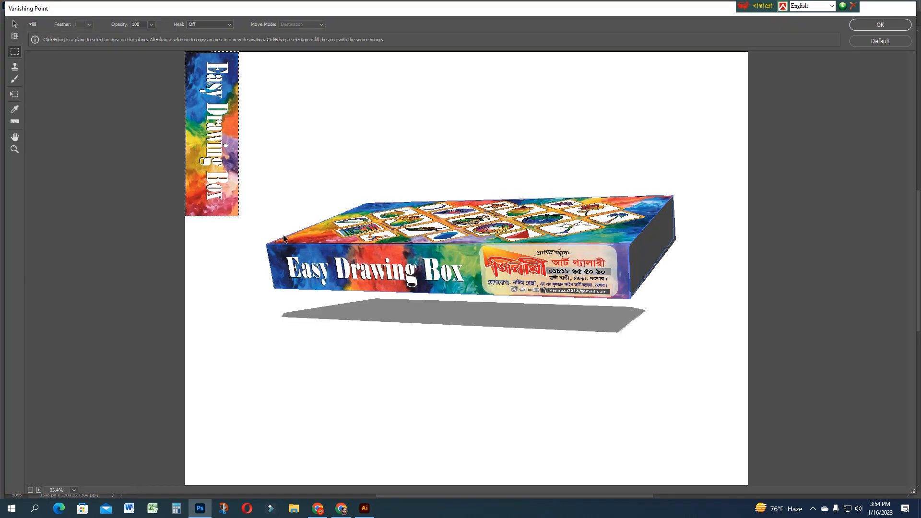
Rotate the pasted side panel 90° counter-clockwise so its title reads horizontally, and undo the first move toward the box
{"action": "key", "text": "t"}
{"action": "mouse_move", "coordinate": [263, 222]}
{"action": "left_mouse_down"}
{"action": "mouse_move", "coordinate": [308, 86]}
{"action": "mouse_move", "coordinate": [300, 64]}
{"action": "left_mouse_up"}
{"action": "mouse_move", "coordinate": [243, 129]}
{"action": "left_mouse_down"}
{"action": "mouse_move", "coordinate": [569, 360]}
{"action": "mouse_move", "coordinate": [653, 273]}
{"action": "mouse_move", "coordinate": [650, 249]}
{"action": "mouse_move", "coordinate": [641, 284]}
{"action": "mouse_move", "coordinate": [670, 261]}
{"action": "mouse_move", "coordinate": [656, 260]}
{"action": "mouse_move", "coordinate": [714, 228]}
{"action": "left_mouse_up"}
{"action": "key", "text": "ctrl+z"}
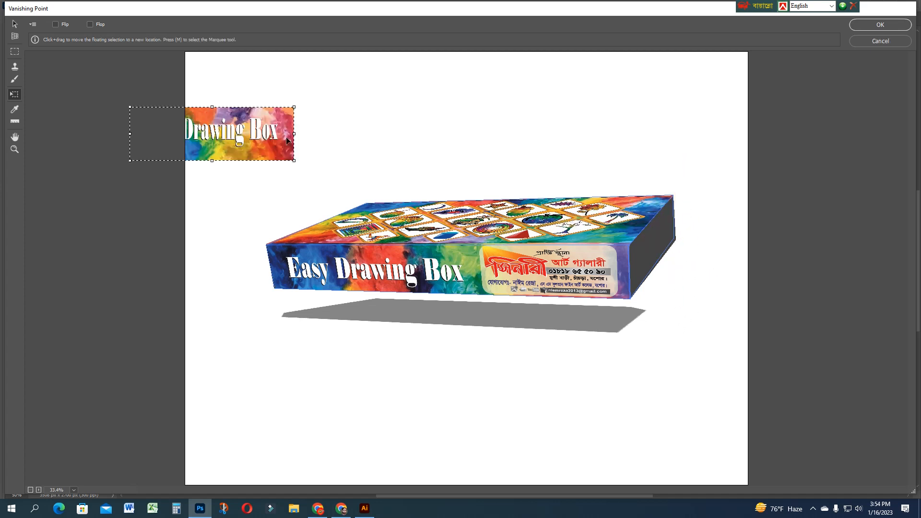
Try to fit the horizontally rotated side panel onto the box's narrow side plane, and undo the placement
{"action": "mouse_move", "coordinate": [260, 130]}
{"action": "left_mouse_down"}
{"action": "mouse_move", "coordinate": [407, 386]}
{"action": "mouse_move", "coordinate": [618, 352]}
{"action": "mouse_move", "coordinate": [681, 259]}
{"action": "mouse_move", "coordinate": [672, 250]}
{"action": "mouse_move", "coordinate": [658, 259]}
{"action": "mouse_move", "coordinate": [658, 247]}
{"action": "mouse_move", "coordinate": [682, 223]}
{"action": "left_mouse_up"}
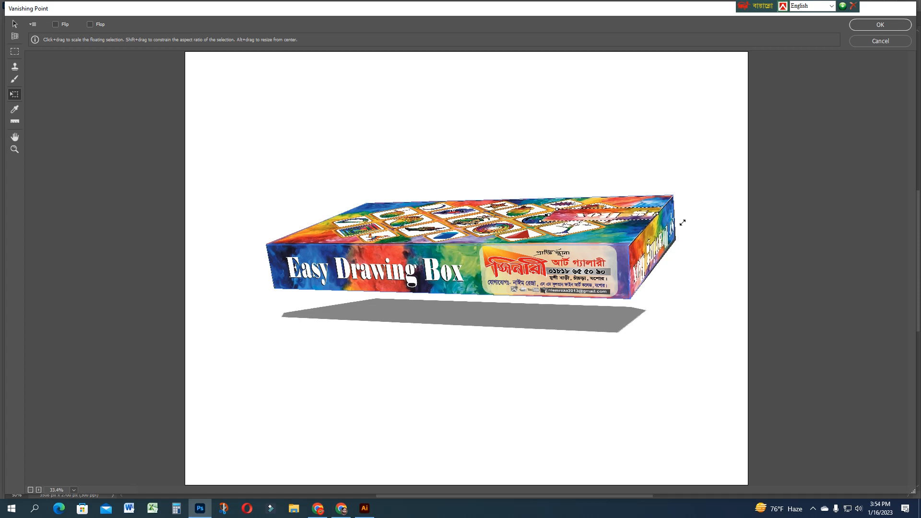
{"action": "left_click_drag", "start_coordinate": [657, 214], "coordinate": [659, 216]}
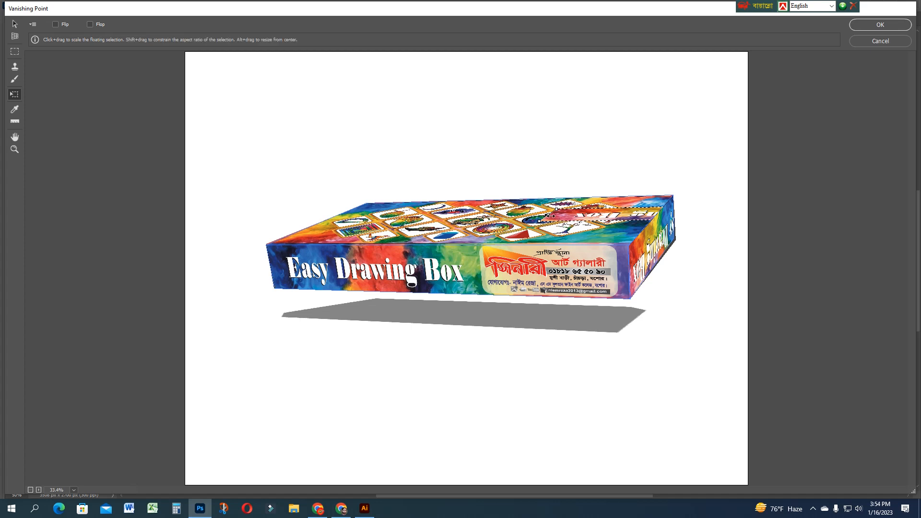
{"action": "left_click_drag", "start_coordinate": [548, 215], "coordinate": [670, 229]}
{"action": "left_click_drag", "start_coordinate": [628, 264], "coordinate": [624, 266]}
{"action": "mouse_move", "coordinate": [667, 216]}
{"action": "left_mouse_down"}
{"action": "mouse_move", "coordinate": [656, 259]}
{"action": "mouse_move", "coordinate": [620, 259]}
{"action": "mouse_move", "coordinate": [636, 258]}
{"action": "mouse_move", "coordinate": [615, 278]}
{"action": "mouse_move", "coordinate": [618, 262]}
{"action": "mouse_move", "coordinate": [492, 274]}
{"action": "mouse_move", "coordinate": [614, 269]}
{"action": "mouse_move", "coordinate": [676, 220]}
{"action": "left_mouse_up"}
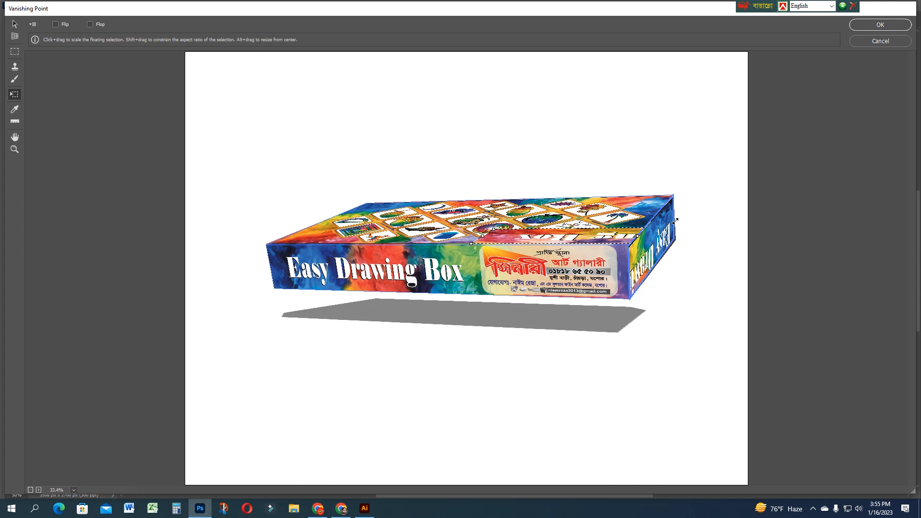
{"action": "left_click_drag", "start_coordinate": [485, 237], "coordinate": [644, 235]}
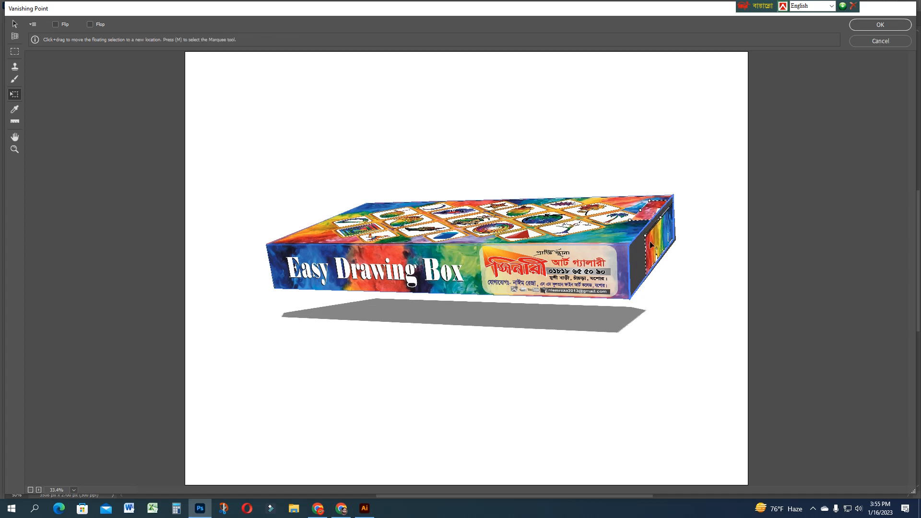
{"action": "left_click_drag", "start_coordinate": [644, 235], "coordinate": [605, 265]}
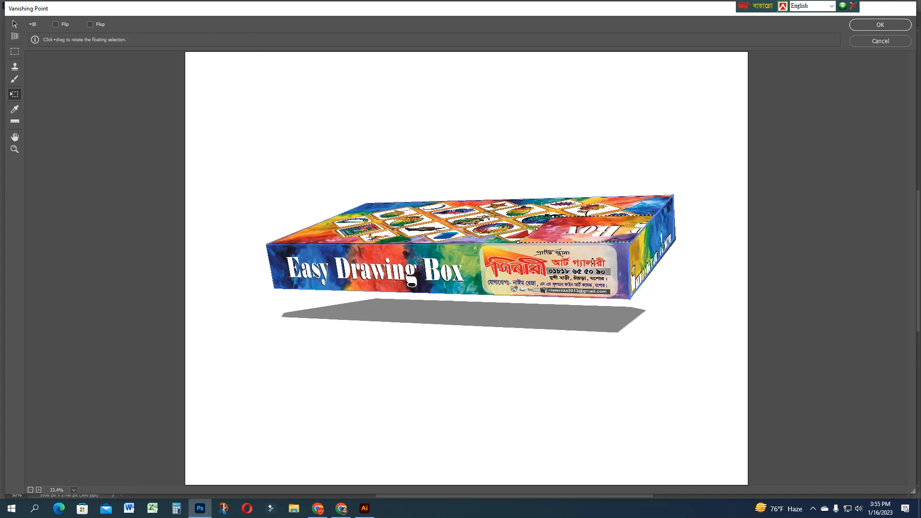
{"action": "left_click_drag", "start_coordinate": [604, 264], "coordinate": [646, 251]}
{"action": "key", "text": "ctrl+z"}
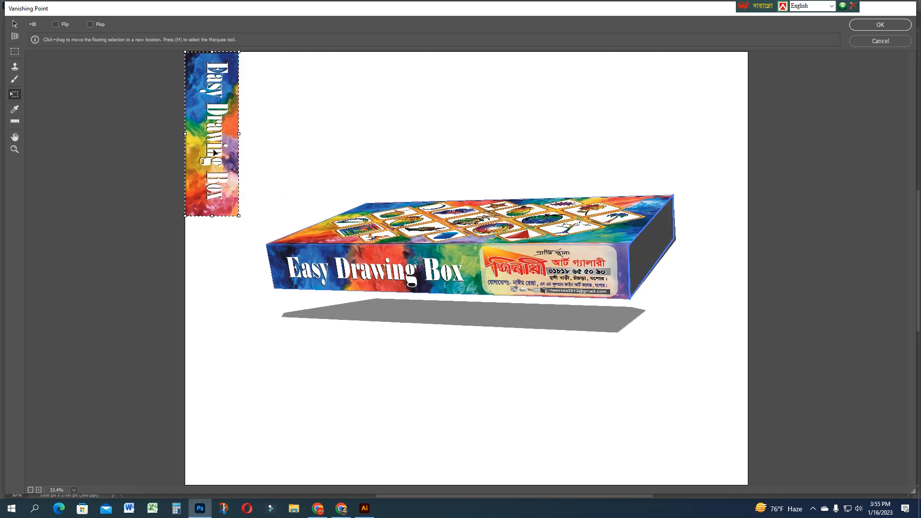
Rotate the side panel counter-clockwise to horizontal again, try placing it on the box's side plane, and undo the placement
{"action": "left_click_drag", "start_coordinate": [211, 148], "coordinate": [273, 179]}
{"action": "left_click_drag", "start_coordinate": [330, 78], "coordinate": [217, 86]}
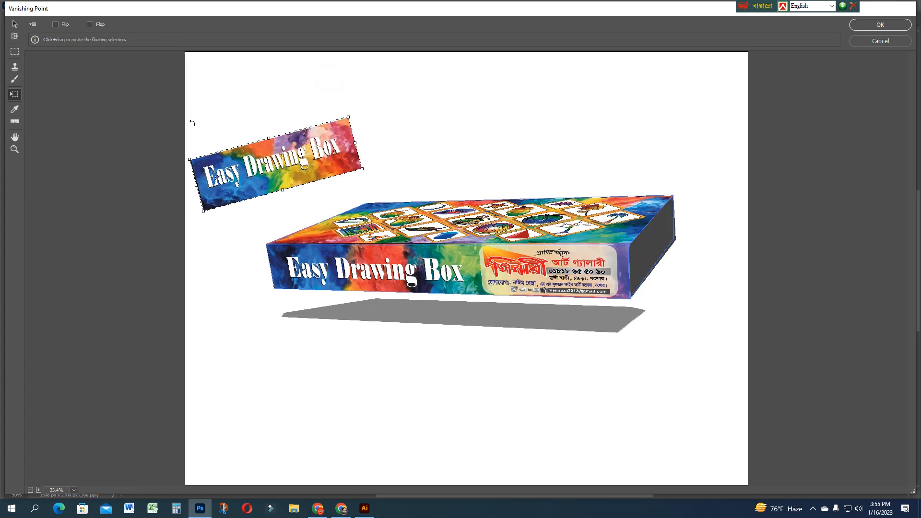
{"action": "key", "text": "ctrl+z"}
{"action": "mouse_move", "coordinate": [301, 163]}
{"action": "left_mouse_down"}
{"action": "mouse_move", "coordinate": [542, 333]}
{"action": "mouse_move", "coordinate": [589, 261]}
{"action": "mouse_move", "coordinate": [647, 233]}
{"action": "mouse_move", "coordinate": [641, 274]}
{"action": "mouse_move", "coordinate": [647, 263]}
{"action": "mouse_move", "coordinate": [477, 126]}
{"action": "mouse_move", "coordinate": [541, 158]}
{"action": "mouse_move", "coordinate": [552, 175]}
{"action": "mouse_move", "coordinate": [592, 177]}
{"action": "mouse_move", "coordinate": [652, 231]}
{"action": "mouse_move", "coordinate": [670, 261]}
{"action": "mouse_move", "coordinate": [526, 249]}
{"action": "mouse_move", "coordinate": [653, 244]}
{"action": "left_mouse_up"}
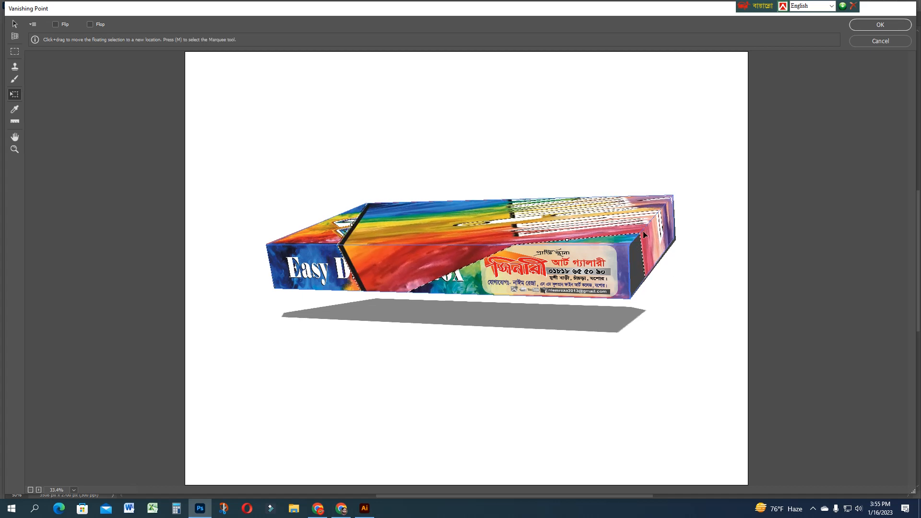
{"action": "left_click_drag", "start_coordinate": [539, 228], "coordinate": [506, 221]}
{"action": "left_click", "coordinate": [532, 180]}
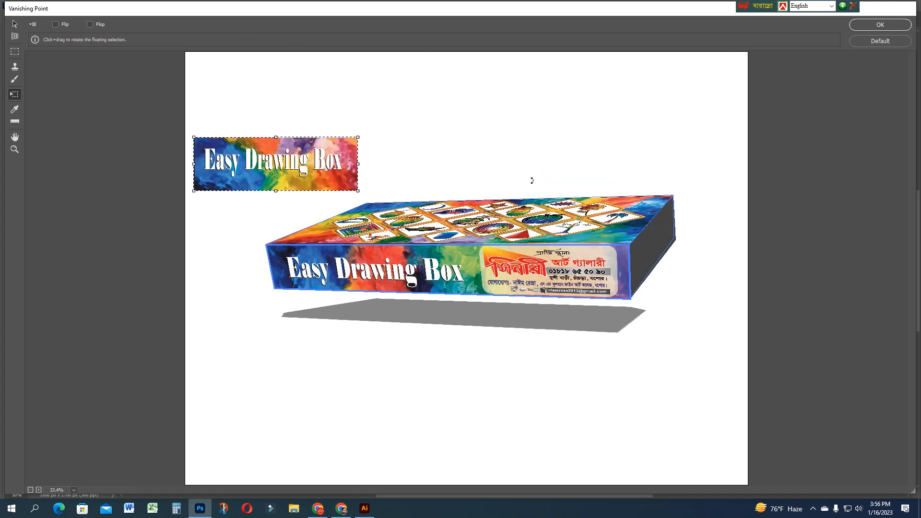
Try the side panel rotated 180° from its horizontal orientation, and undo back to the original vertical paste
{"action": "mouse_move", "coordinate": [367, 131]}
{"action": "left_mouse_down"}
{"action": "mouse_move", "coordinate": [205, 232]}
{"action": "mouse_move", "coordinate": [171, 191]}
{"action": "left_mouse_up"}
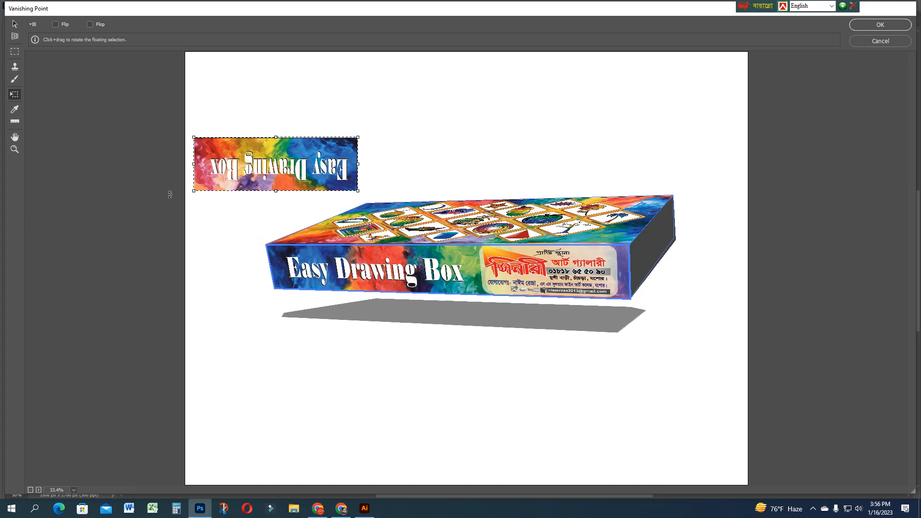
{"action": "mouse_move", "coordinate": [335, 158]}
{"action": "left_mouse_down"}
{"action": "mouse_move", "coordinate": [755, 263]}
{"action": "mouse_move", "coordinate": [646, 266]}
{"action": "mouse_move", "coordinate": [657, 244]}
{"action": "mouse_move", "coordinate": [657, 255]}
{"action": "mouse_move", "coordinate": [566, 131]}
{"action": "mouse_move", "coordinate": [527, 105]}
{"action": "left_mouse_up"}
{"action": "key", "text": "ctrl+alt+z"}
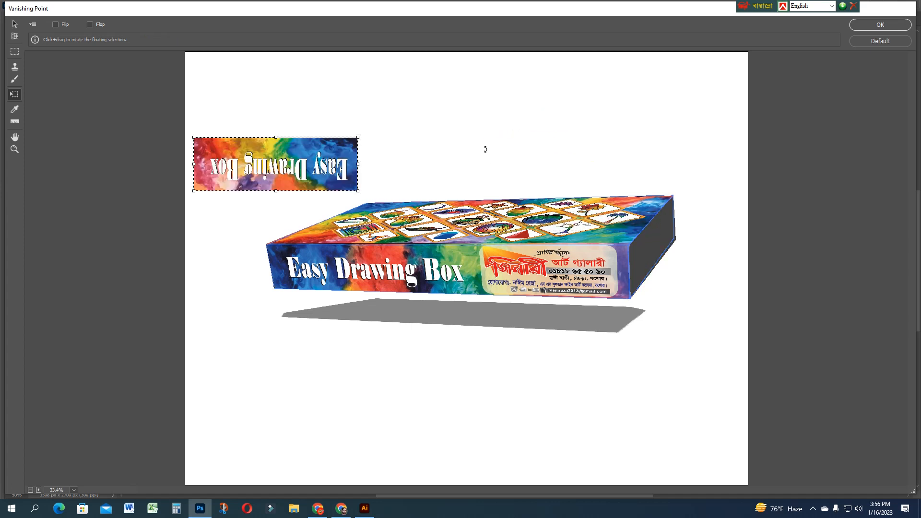
{"action": "left_click_drag", "start_coordinate": [485, 149], "coordinate": [433, 142]}
{"action": "left_click_drag", "start_coordinate": [300, 180], "coordinate": [555, 138]}
{"action": "key", "text": "ctrl+alt+z"}
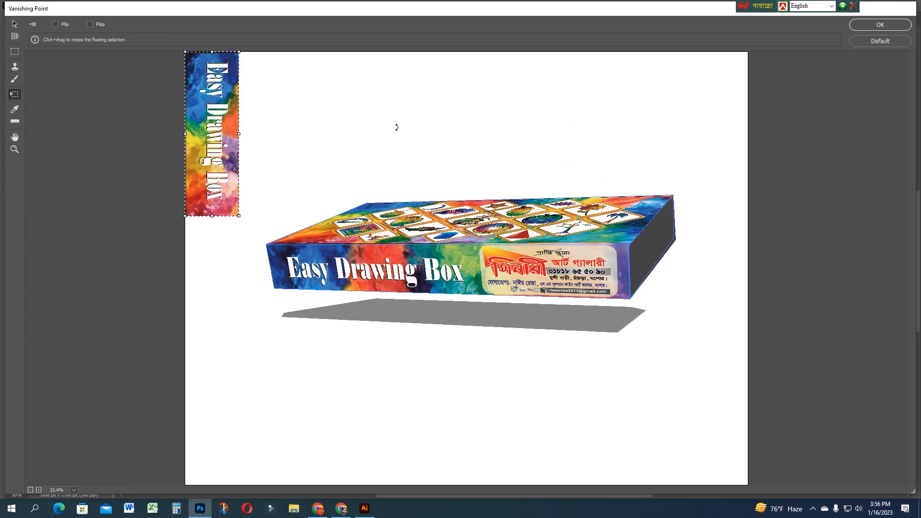
Rotate the vertical side panel 180°, place it on the box's side plane, scale it to cover the face, and apply the filter
{"action": "mouse_move", "coordinate": [248, 52]}
{"action": "left_mouse_down"}
{"action": "mouse_move", "coordinate": [165, 67]}
{"action": "mouse_move", "coordinate": [149, 238]}
{"action": "left_mouse_up"}
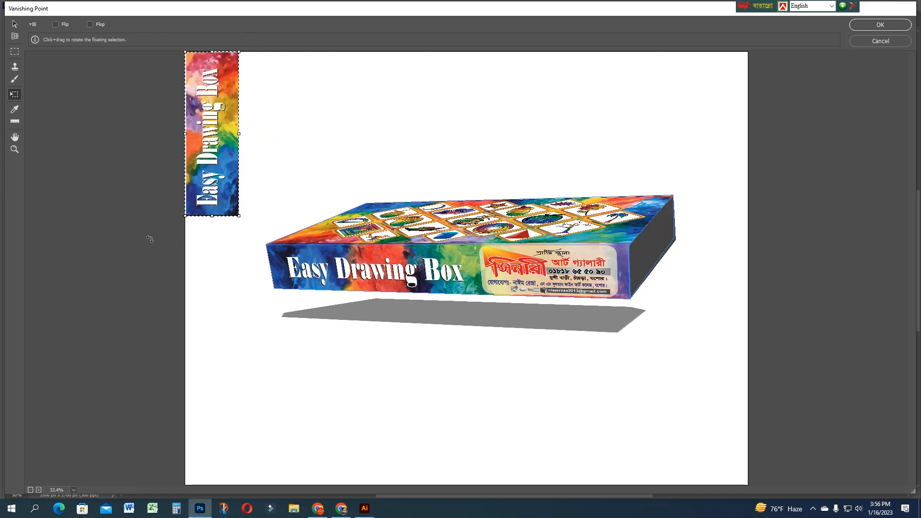
{"action": "mouse_move", "coordinate": [211, 129]}
{"action": "left_mouse_down"}
{"action": "mouse_move", "coordinate": [579, 182]}
{"action": "mouse_move", "coordinate": [661, 239]}
{"action": "left_mouse_up"}
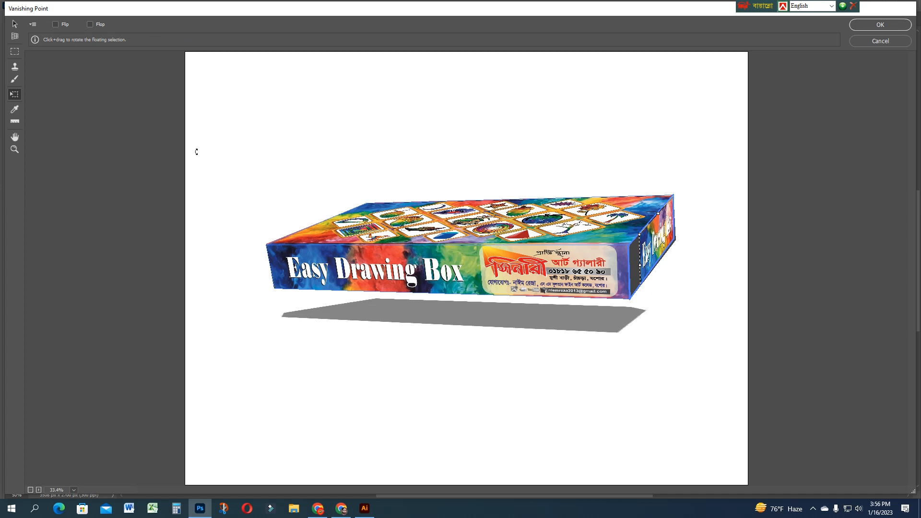
{"action": "left_click_drag", "start_coordinate": [646, 275], "coordinate": [630, 280]}
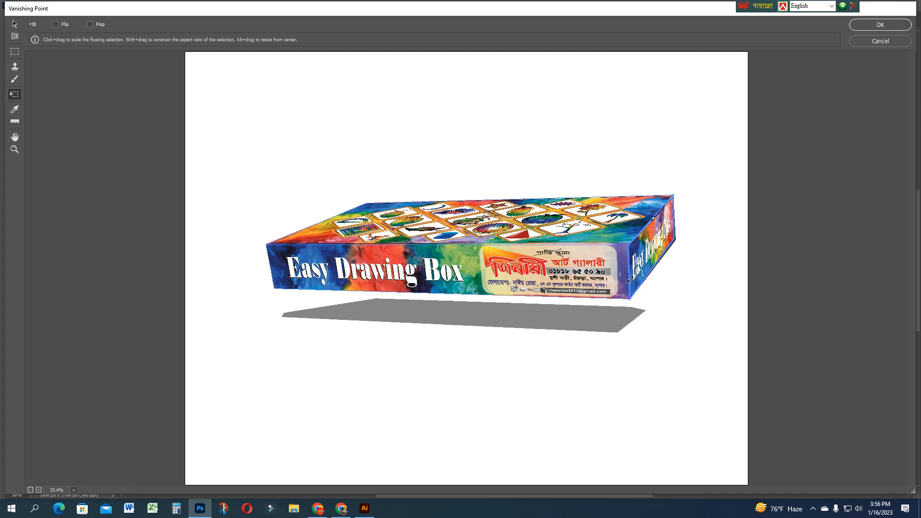
{"action": "left_click", "coordinate": [881, 26]}
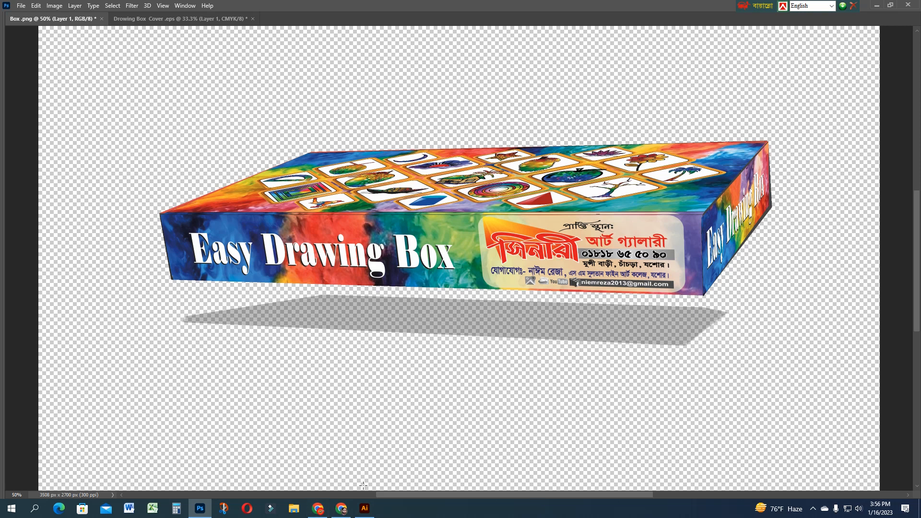
Check the flat cover layout in Illustrator, and return to Photoshop to inspect the mapped box
{"action": "left_click", "coordinate": [365, 508]}
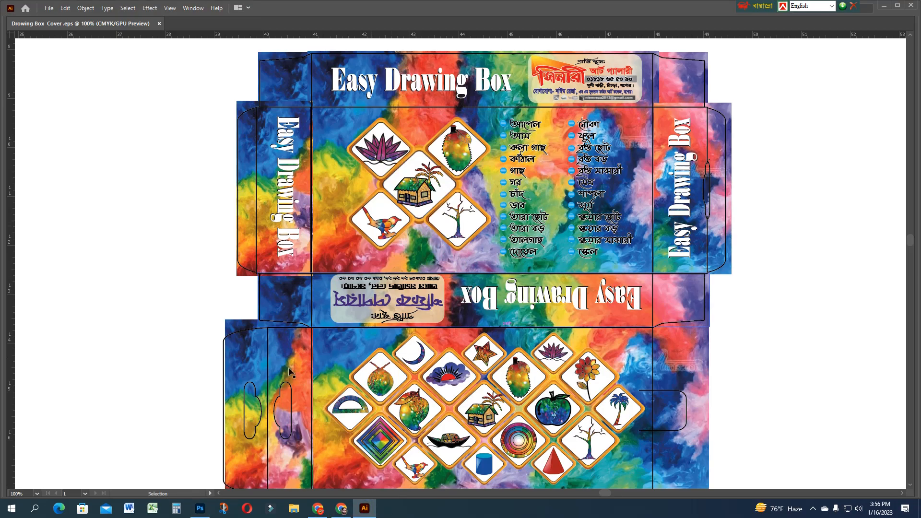
{"action": "left_click", "coordinate": [200, 508]}
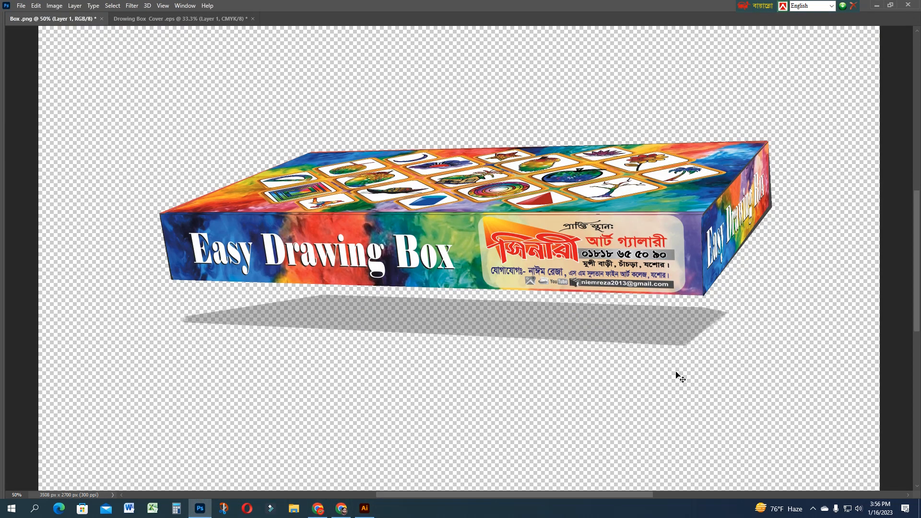
{"action": "key", "text": "ctrl+minus"}
{"action": "key", "text": "ctrl+plus"}
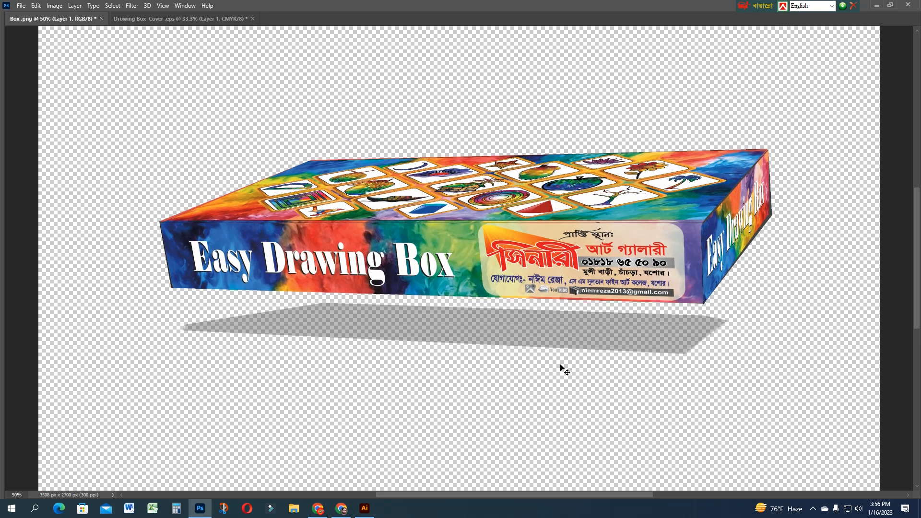
{"action": "key", "text": "ctrl+minus"}
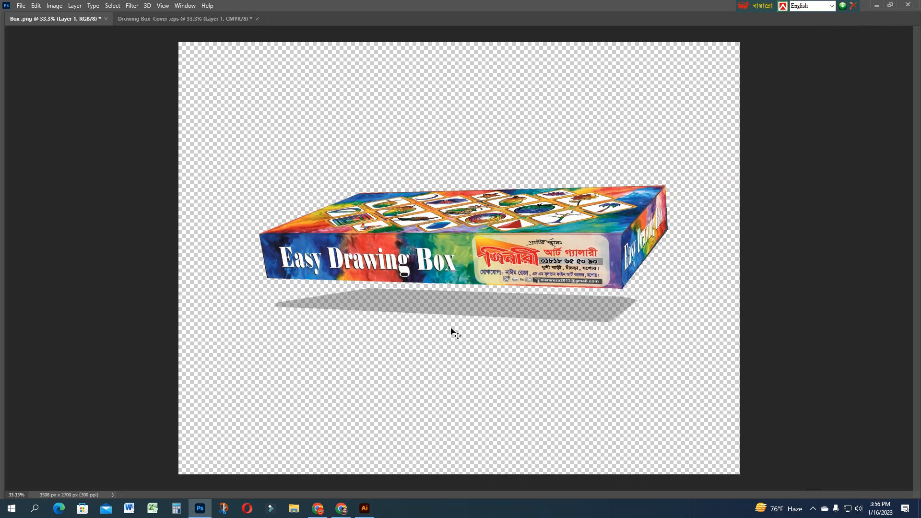
Marquee-select the lower half of the canvas across its full width, add two new layers, and show the layer list
{"action": "left_click_drag", "start_coordinate": [760, 483], "coordinate": [137, 266]}
{"action": "key", "text": "ctrl+shift+n"}
{"action": "key", "text": "Return"}
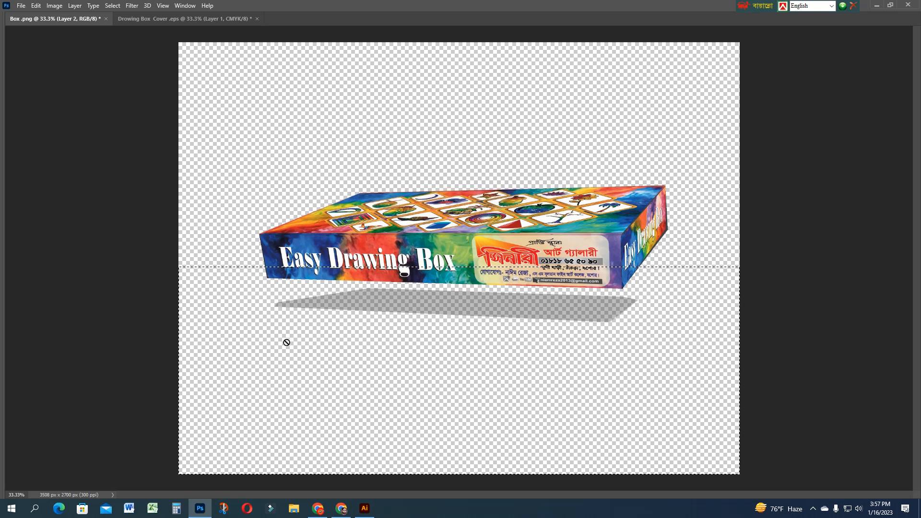
{"action": "key", "text": "ctrl+shift+n"}
{"action": "key", "text": "Return"}
{"action": "key", "text": "Tab"}
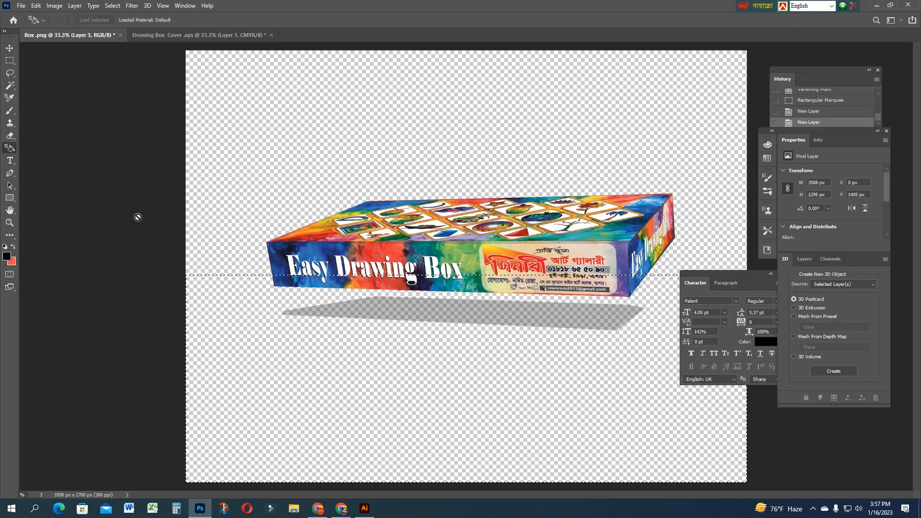
{"action": "left_click", "coordinate": [805, 258]}
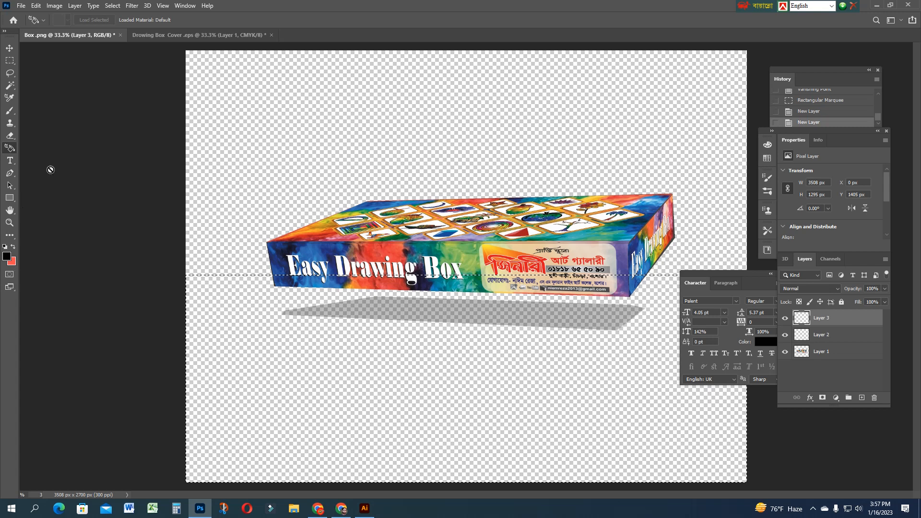
Choose the Gradient tool and edit its gradient to run red, black, red, with the black stop in the middle
{"action": "left_click", "coordinate": [12, 148]}
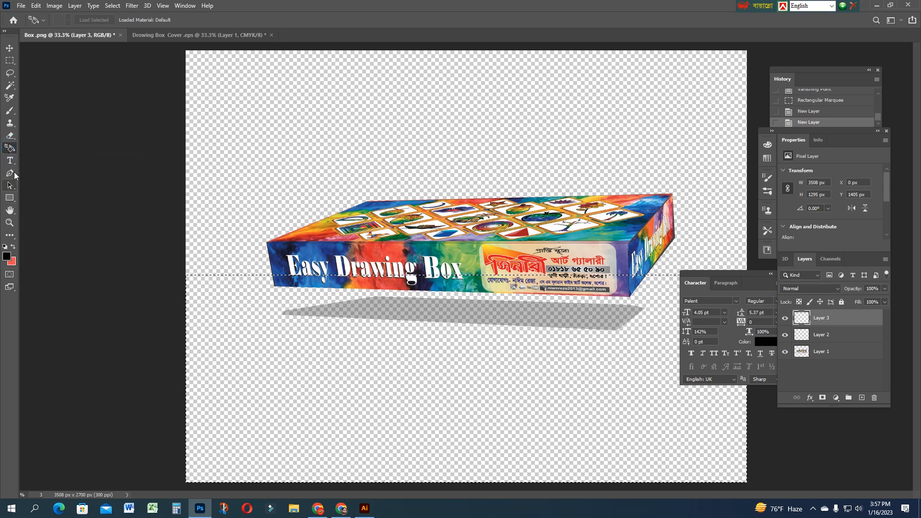
{"action": "left_click", "coordinate": [10, 236]}
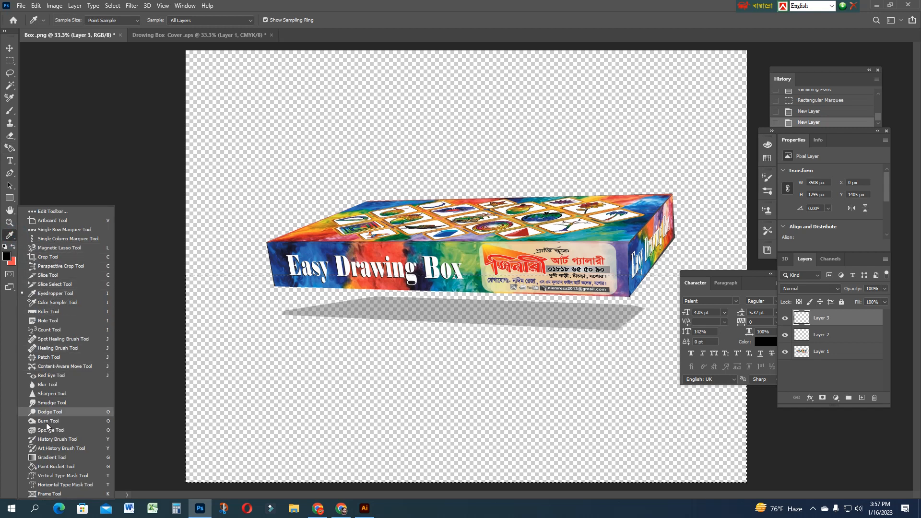
{"action": "left_click", "coordinate": [48, 457]}
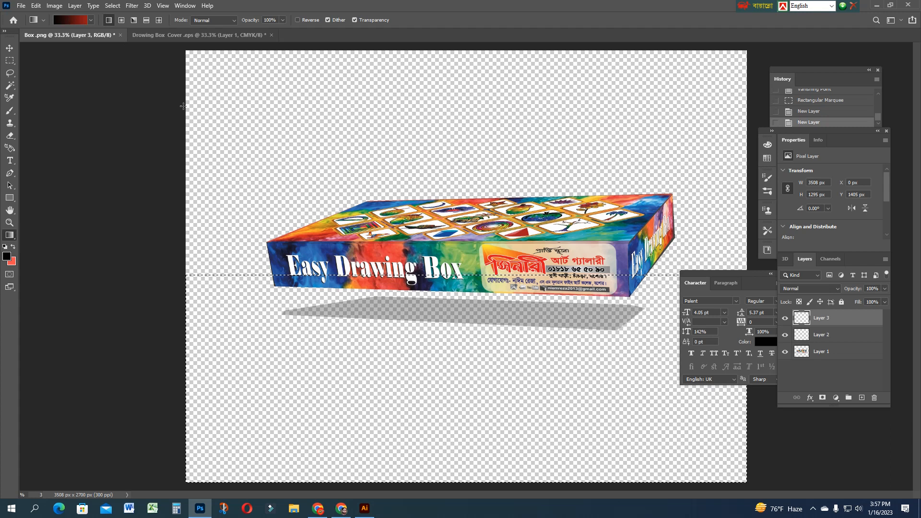
{"action": "left_click", "coordinate": [68, 24]}
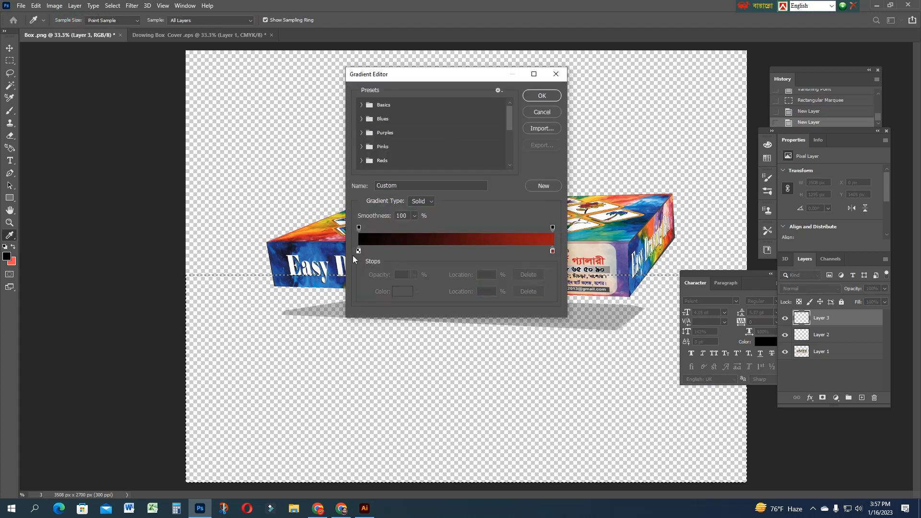
{"action": "left_click_drag", "start_coordinate": [359, 251], "coordinate": [453, 251]}
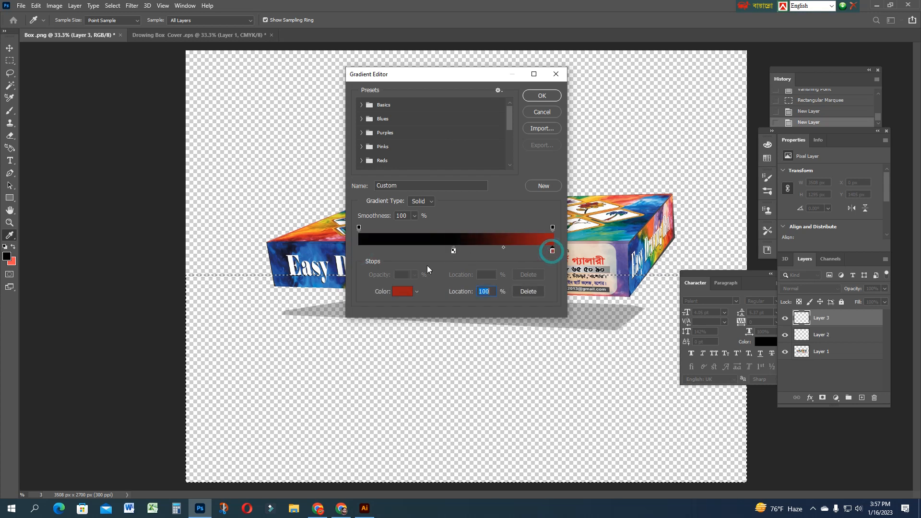
{"action": "left_click_drag", "start_coordinate": [492, 256], "coordinate": [336, 252]}
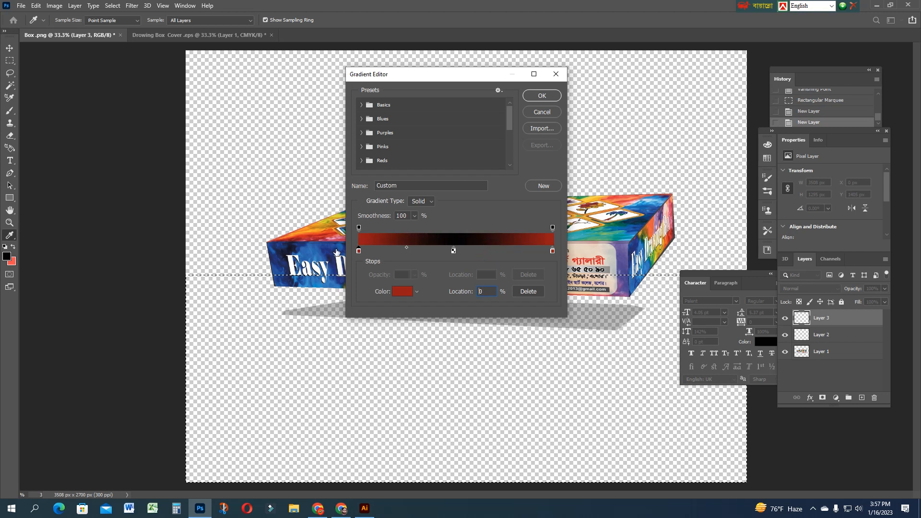
{"action": "key", "text": "Return"}
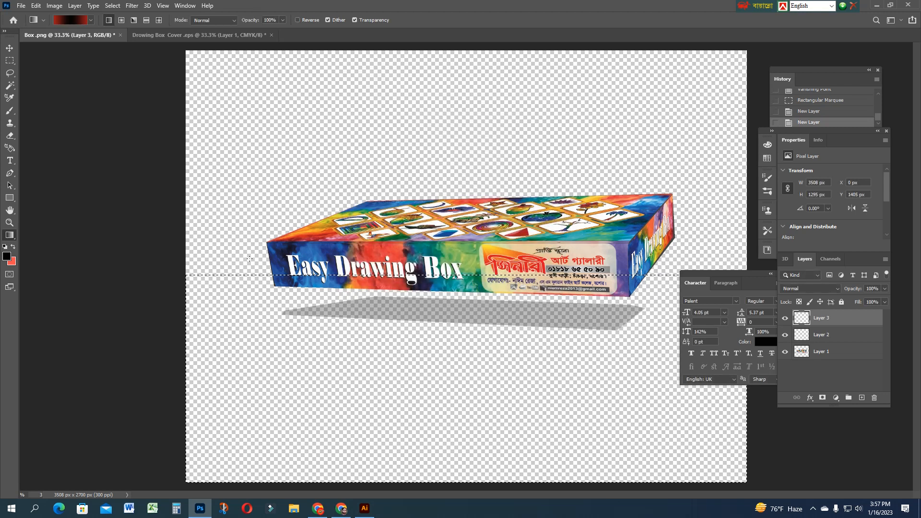
Fill the selected lower half on Layer 3 with the gradient running horizontally, send the layer behind the box, and deselect
{"action": "left_click_drag", "start_coordinate": [423, 282], "coordinate": [430, 473]}
{"action": "key", "text": "ctrl+minus"}
{"action": "mouse_move", "coordinate": [245, 349]}
{"action": "left_mouse_down"}
{"action": "mouse_move", "coordinate": [676, 349]}
{"action": "mouse_move", "coordinate": [246, 348]}
{"action": "left_mouse_up"}
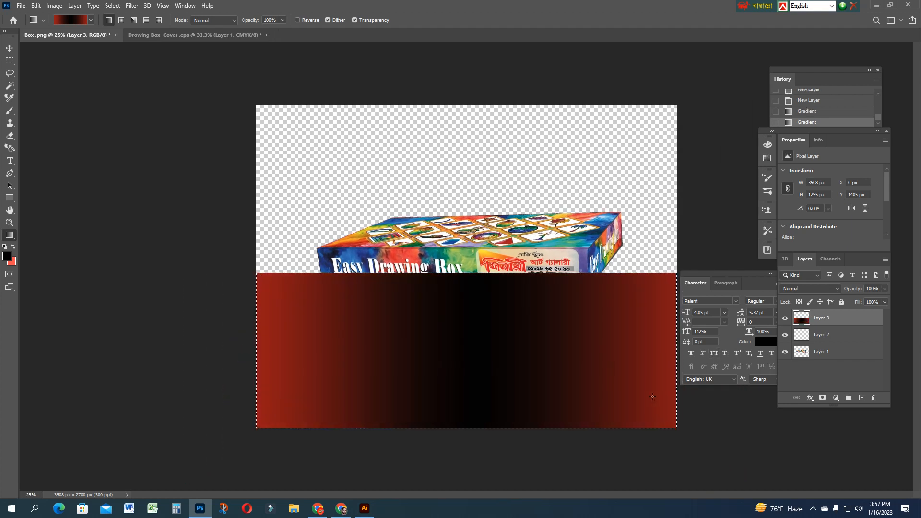
{"action": "key", "text": "ctrl+shift+bracketleft"}
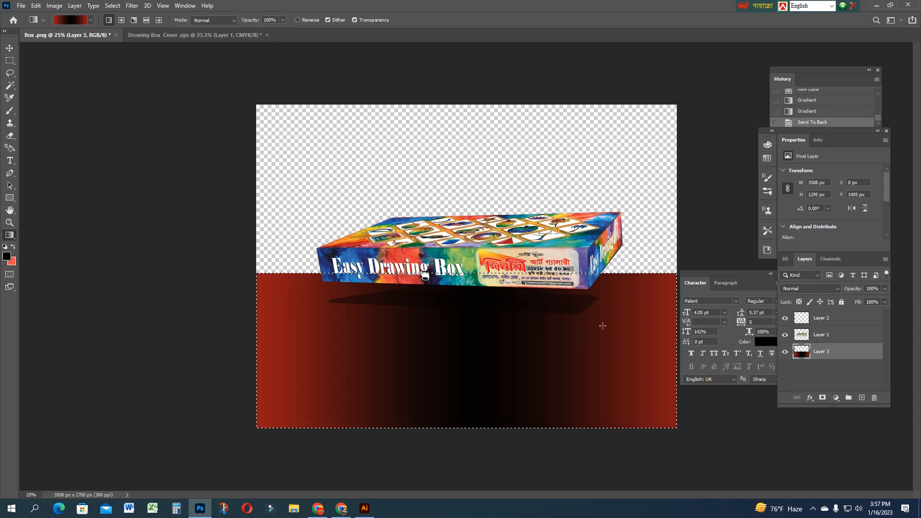
{"action": "key", "text": "ctrl+d"}
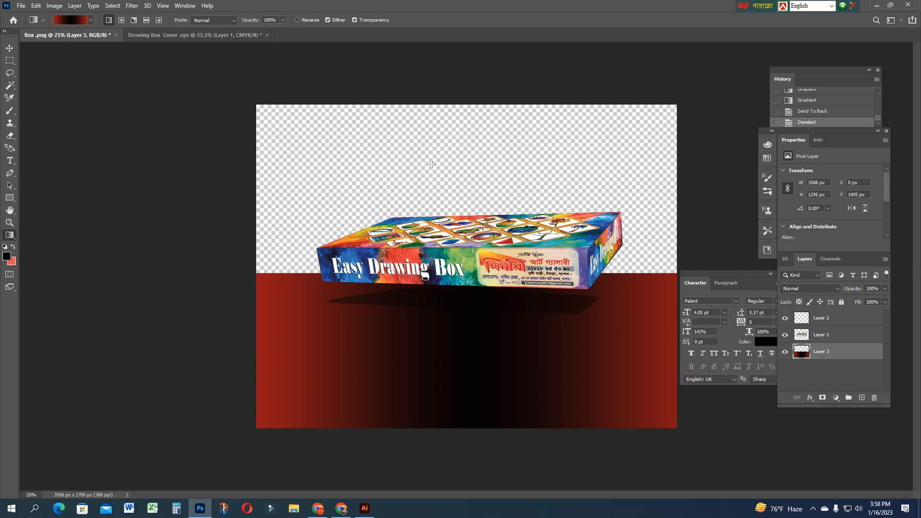
Add a new layer above the red-black floor layer, and remove the black middle stop from the gradient
{"action": "key", "text": "ctrl+shift+n"}
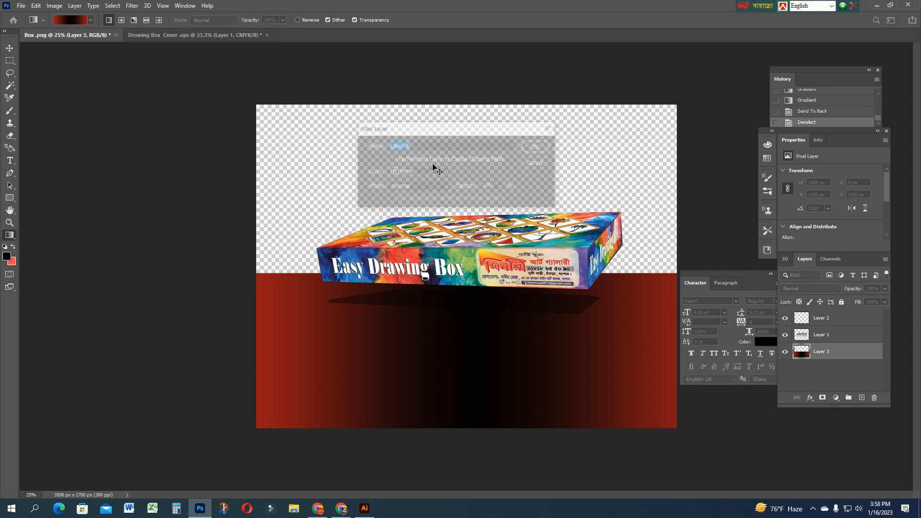
{"action": "key", "text": "Return"}
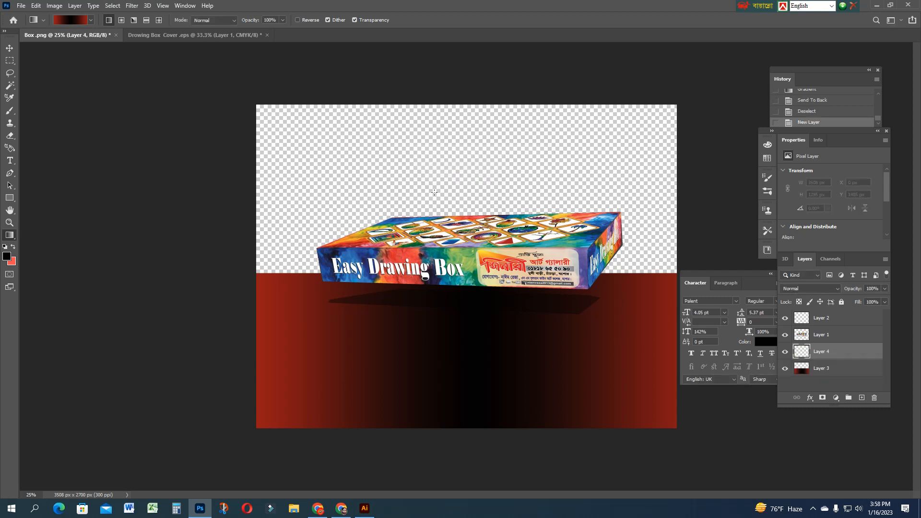
{"action": "left_click", "coordinate": [72, 24]}
{"action": "left_click_drag", "start_coordinate": [453, 251], "coordinate": [455, 263]}
Change the gradient's starting color stop from red to a bright light cyan
{"action": "left_click", "coordinate": [359, 252]}
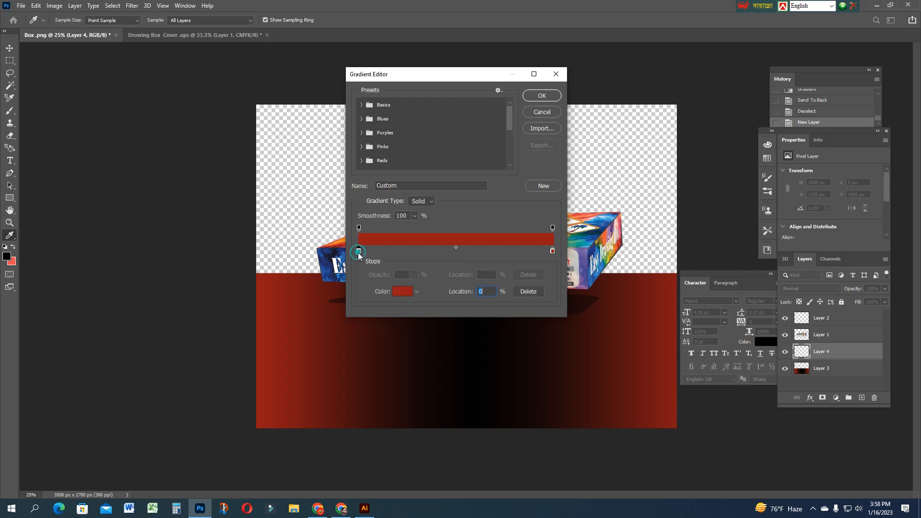
{"action": "left_click", "coordinate": [402, 291]}
{"action": "left_click_drag", "start_coordinate": [463, 193], "coordinate": [463, 176]}
{"action": "left_click_drag", "start_coordinate": [402, 119], "coordinate": [410, 118]}
{"action": "key", "text": "Return"}
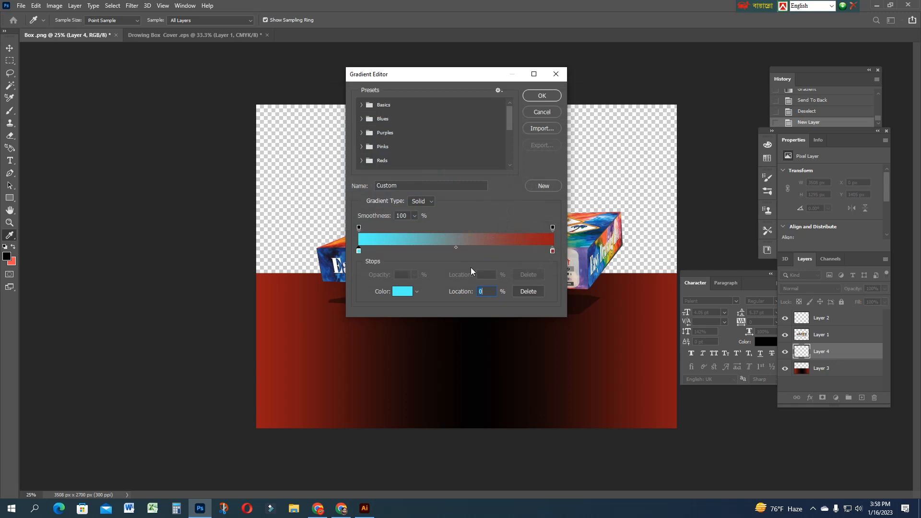
Set the gradient's end color stop to gray bbbbbb and shift the color midpoint to about 47%
{"action": "left_click", "coordinate": [553, 251]}
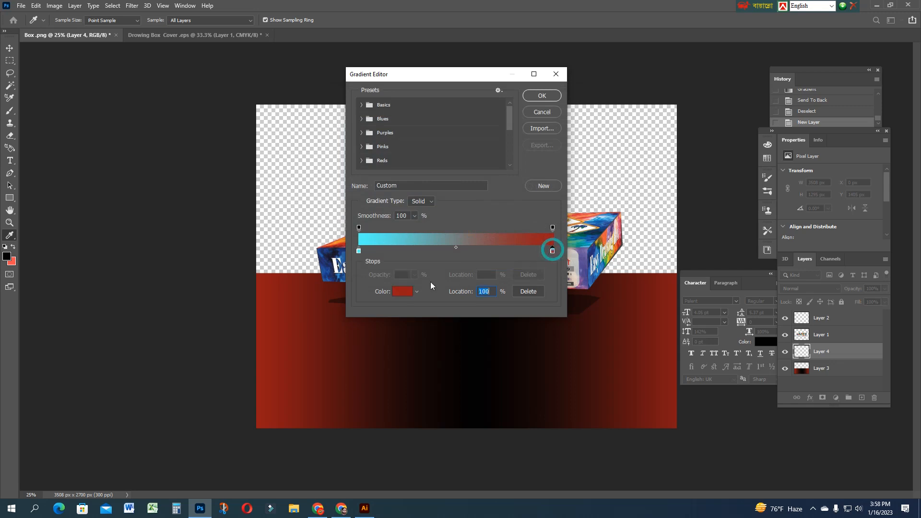
{"action": "left_click", "coordinate": [402, 291]}
{"action": "left_click", "coordinate": [348, 170]}
{"action": "left_click", "coordinate": [302, 148]}
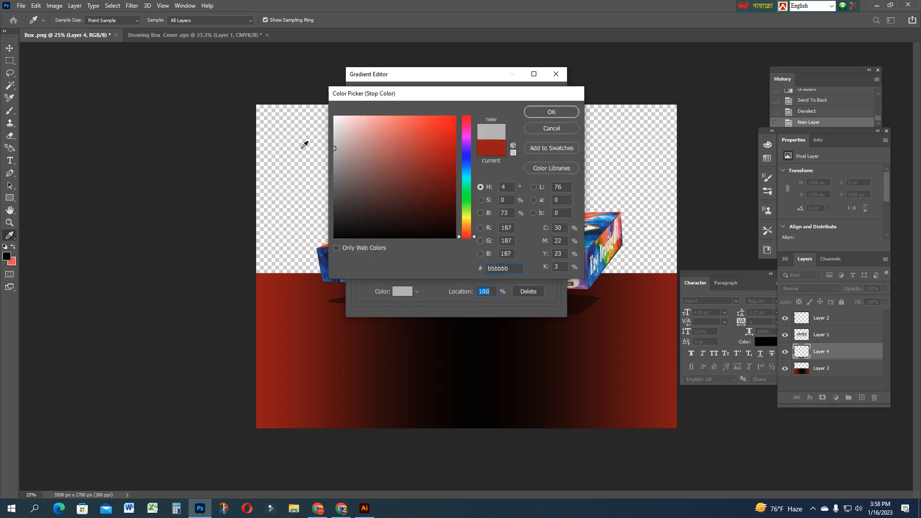
{"action": "key", "text": "Return"}
{"action": "left_click_drag", "start_coordinate": [456, 248], "coordinate": [446, 248]}
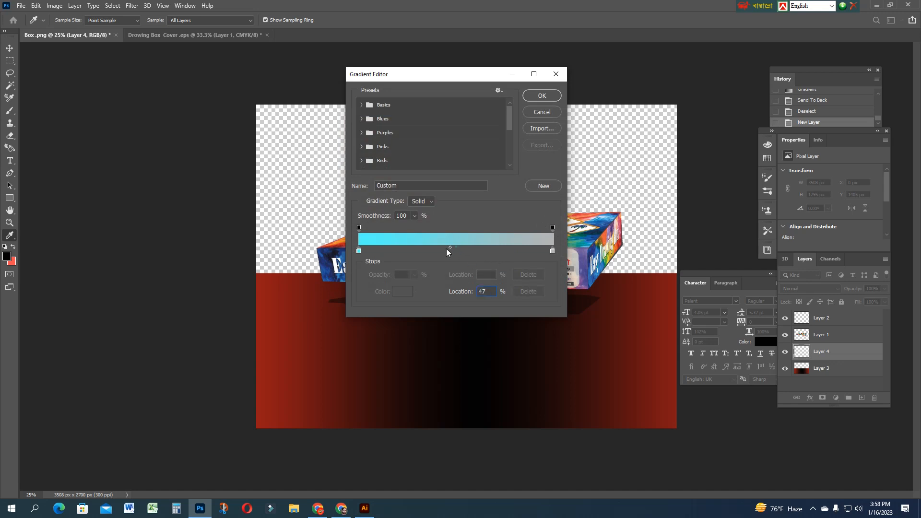
Fill Layer 4 from top to bottom with the cyan-to-gray gradient and send it behind all other layers
{"action": "key", "text": "Return"}
{"action": "left_click_drag", "start_coordinate": [484, 155], "coordinate": [493, 353]}
{"action": "key", "text": "ctrl+shift+bracketleft"}
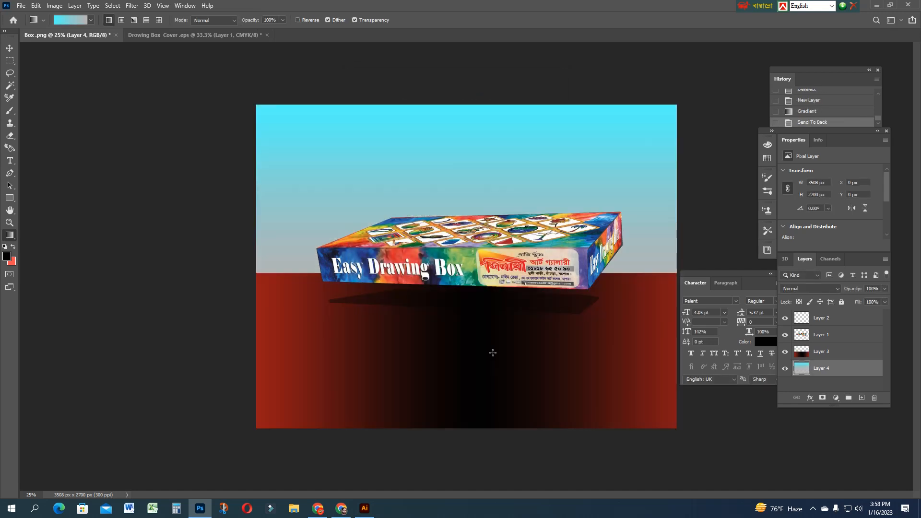
Try to move the cyan-to-gray background layer downward, and undo the move
{"action": "key", "text": "v"}
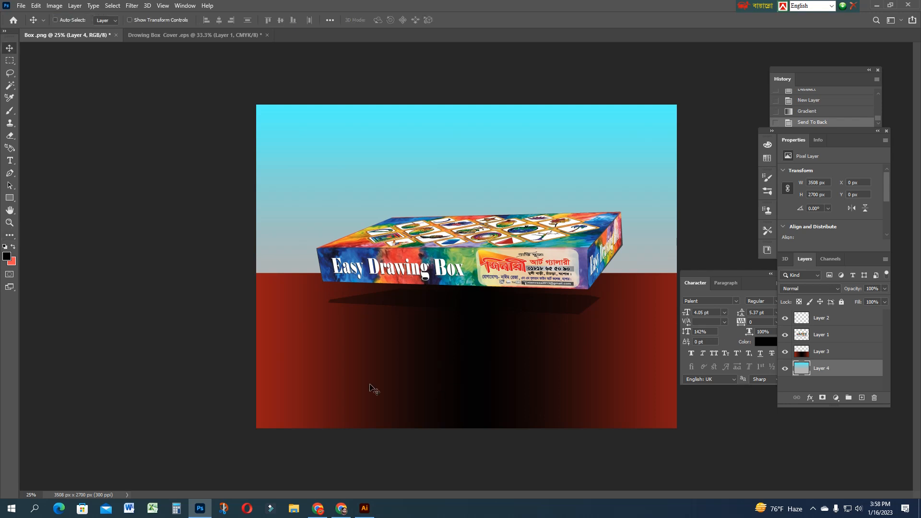
{"action": "left_click_drag", "start_coordinate": [310, 324], "coordinate": [348, 453]}
{"action": "key", "text": "ctrl+z"}
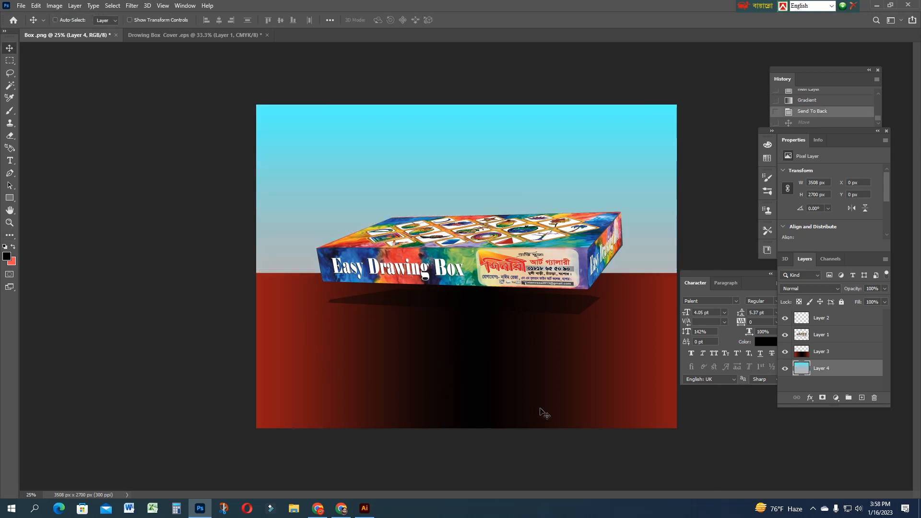
Turn on Auto-Select for the Move tool, select the red-black floor layer, and undo its trial move and deletion
{"action": "left_click", "coordinate": [56, 20]}
{"action": "left_click_drag", "start_coordinate": [293, 315], "coordinate": [432, 448]}
{"action": "key", "text": "ctrl+z"}
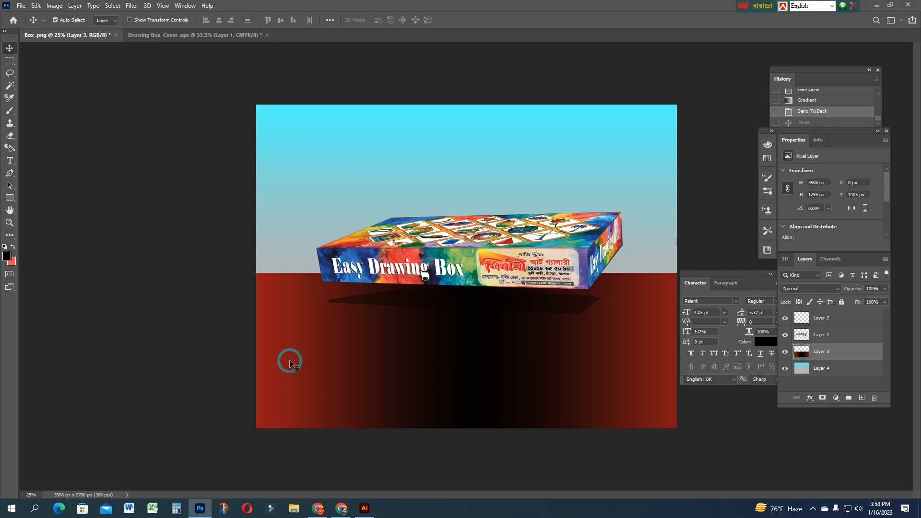
{"action": "key", "text": "Delete"}
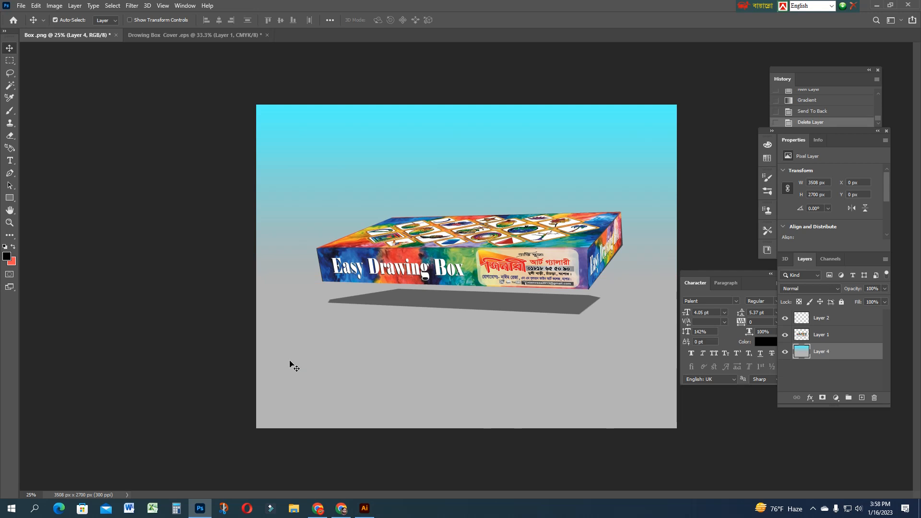
{"action": "key", "text": "ctrl+z"}
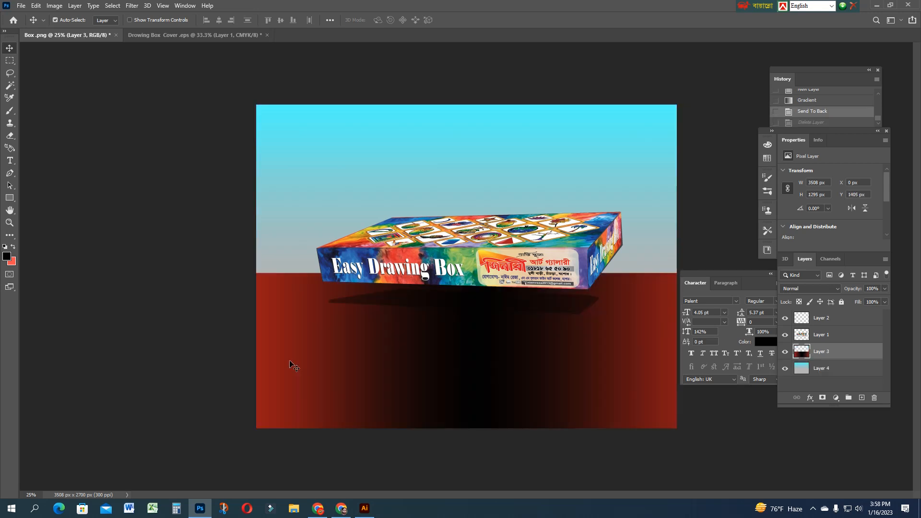
Lower the opacity of the red-black floor layer to 60%
{"action": "key", "text": "8"}
{"action": "key", "text": "8"}
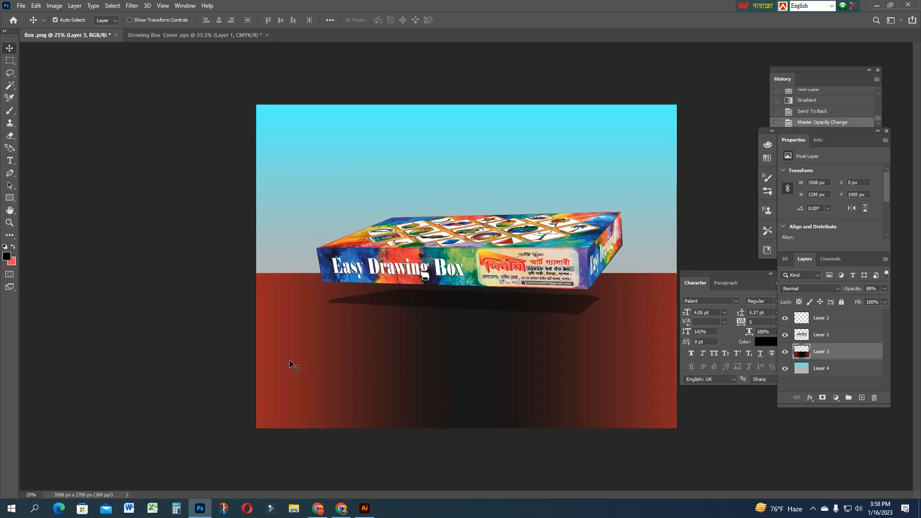
{"action": "key", "text": "6"}
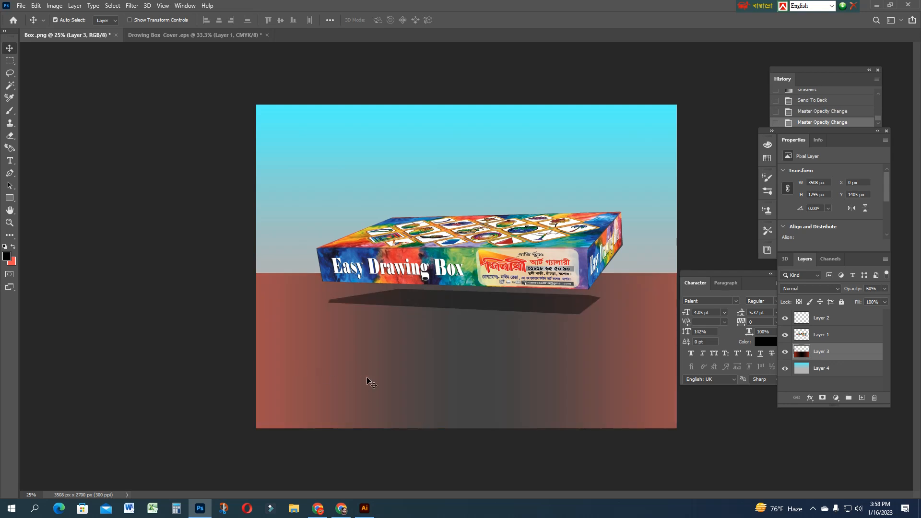
Move the box with its shadow slightly down to about Y 977 px, and hide the panels to inspect the mockup
{"action": "mouse_move", "coordinate": [571, 265]}
{"action": "left_mouse_down"}
{"action": "mouse_move", "coordinate": [577, 258]}
{"action": "mouse_move", "coordinate": [565, 257]}
{"action": "mouse_move", "coordinate": [578, 257]}
{"action": "mouse_move", "coordinate": [571, 275]}
{"action": "left_mouse_up"}
{"action": "key", "text": "ctrl+plus"}
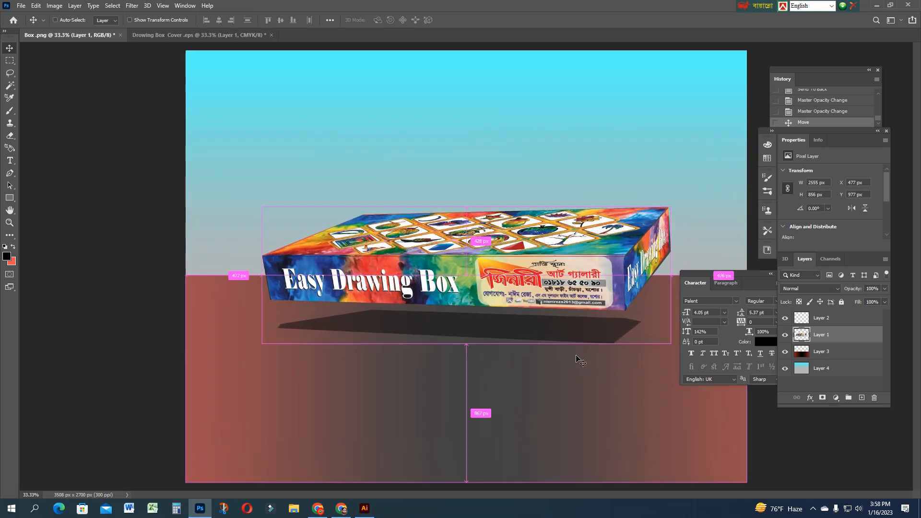
{"action": "key", "text": "ctrl+plus"}
{"action": "key", "text": "Tab"}
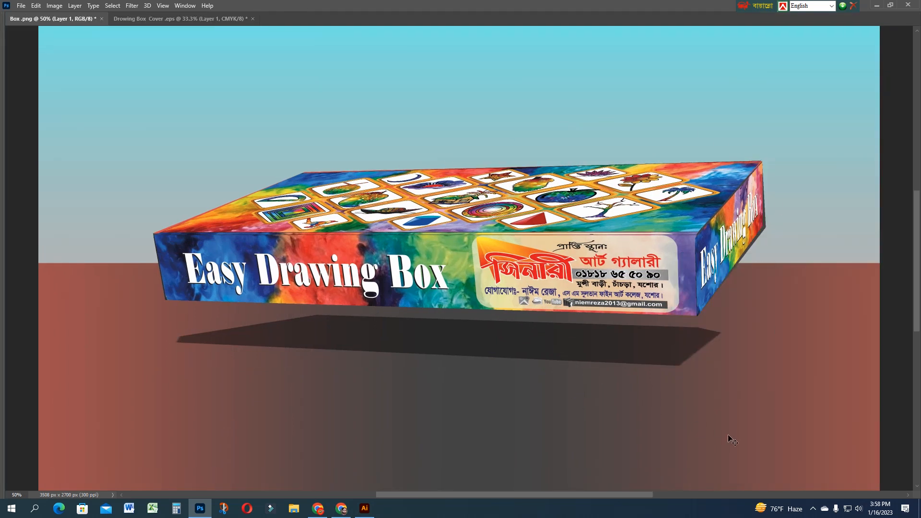
{"action": "key", "text": "ctrl+plus"}
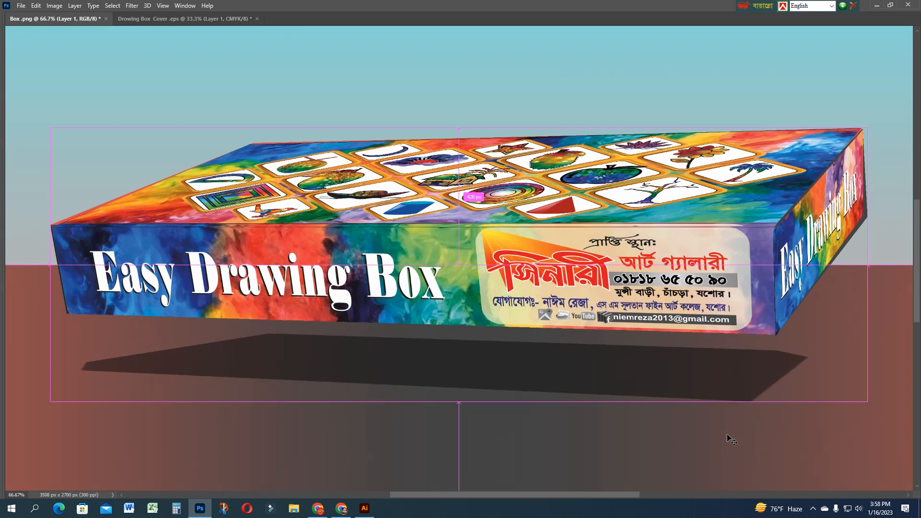